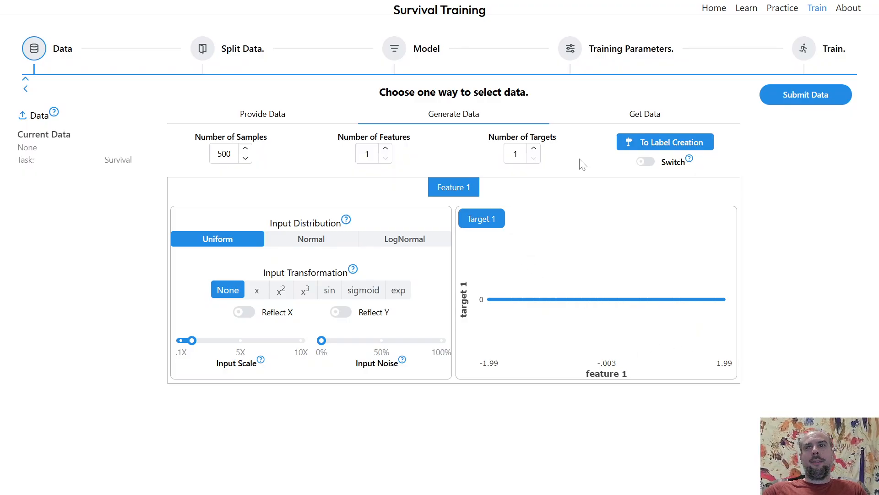
Open label creation for the generated 500-sample survival data, then submit the data and continue to splitting.
{"action": "left_click", "coordinate": [633, 145]}
{"action": "left_click", "coordinate": [299, 353]}
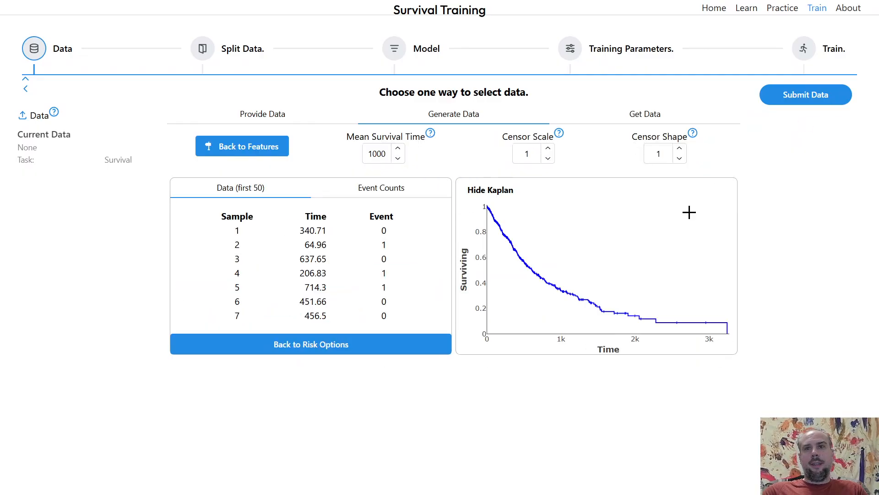
{"action": "left_click", "coordinate": [784, 101]}
{"action": "left_click", "coordinate": [793, 128]}
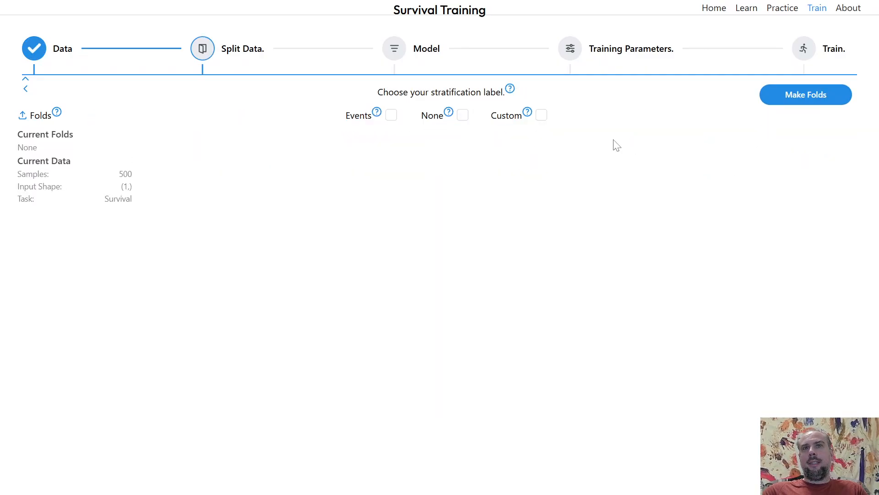
Create the train/test folds stratified by Events and continue to the model step.
{"action": "left_click", "coordinate": [391, 115]}
{"action": "left_click", "coordinate": [806, 95]}
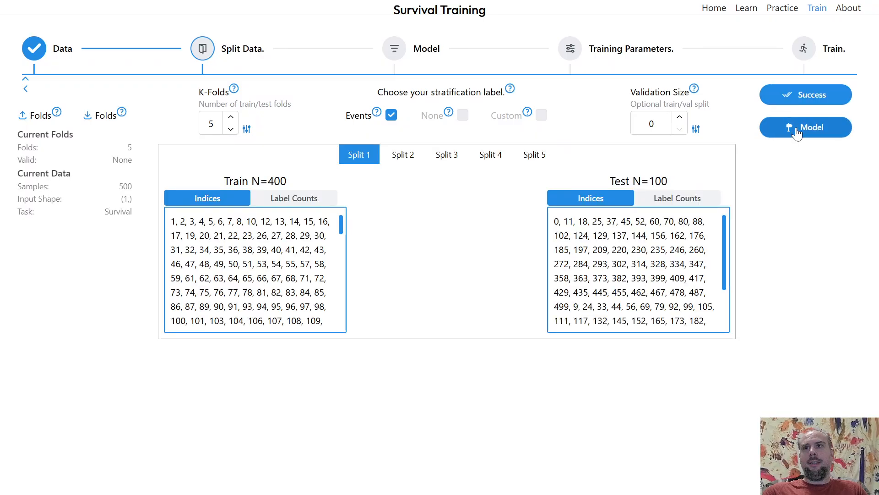
{"action": "left_click", "coordinate": [806, 126]}
Add a second Dense layer below the first one in the model.
{"action": "left_click", "coordinate": [443, 175]}
{"action": "left_click", "coordinate": [395, 229]}
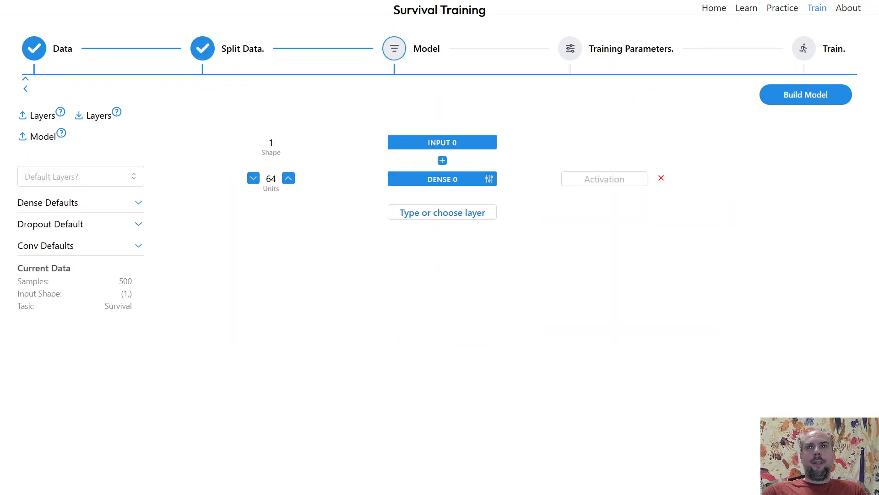
{"action": "left_click", "coordinate": [439, 209]}
{"action": "left_click", "coordinate": [415, 263]}
Set both Dense layers to 128 units with softplus activation.
{"action": "left_click", "coordinate": [289, 178]}
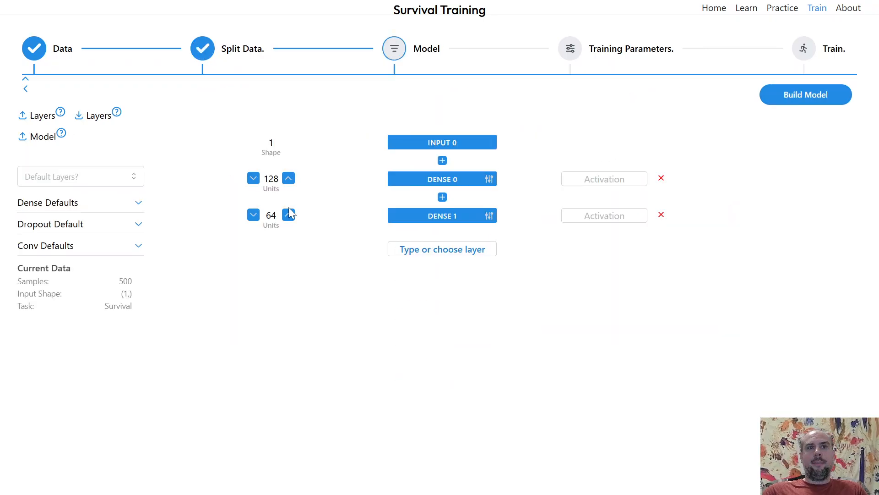
{"action": "left_click", "coordinate": [288, 215]}
{"action": "left_click", "coordinate": [605, 178]}
{"action": "left_click", "coordinate": [597, 237]}
{"action": "left_click", "coordinate": [604, 215]}
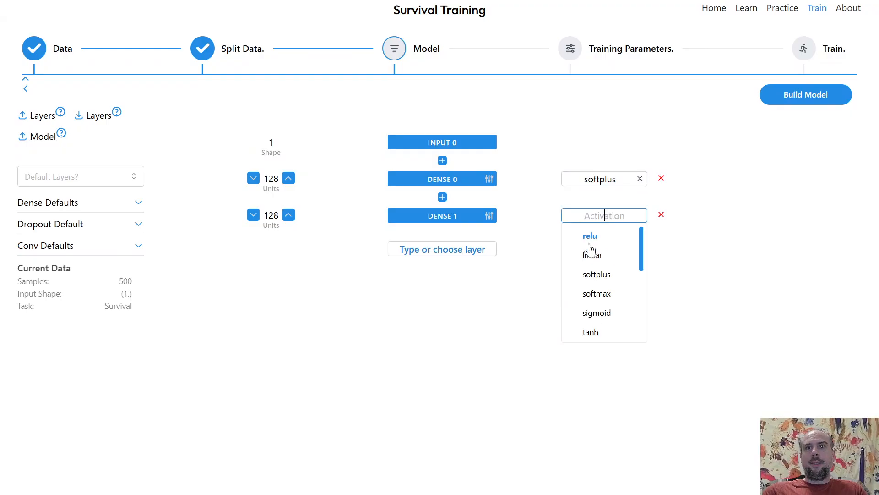
{"action": "left_click", "coordinate": [593, 273]}
Add a third Dense layer with 1 unit and linear activation as the output layer.
{"action": "left_click", "coordinate": [451, 251]}
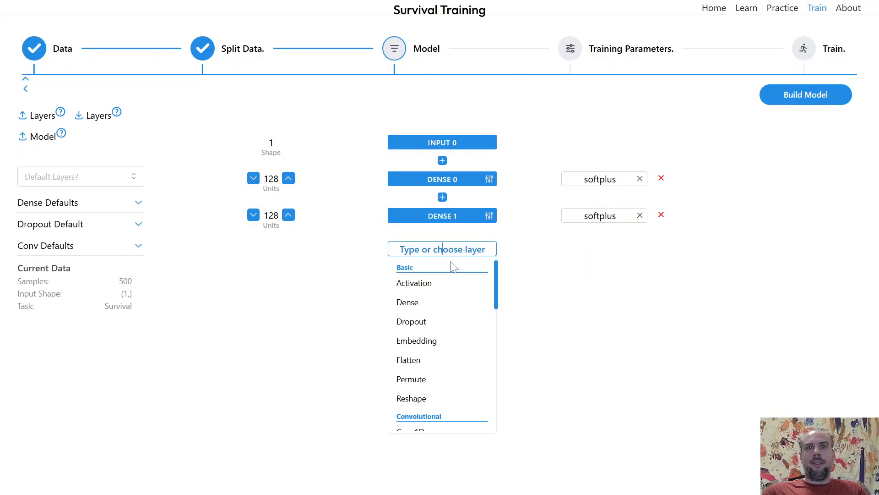
{"action": "left_click", "coordinate": [427, 302]}
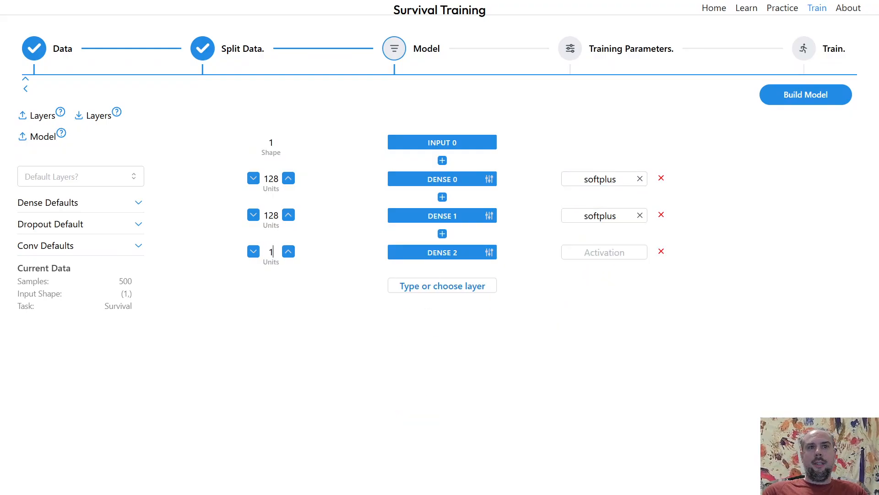
{"action": "left_click", "coordinate": [594, 255]}
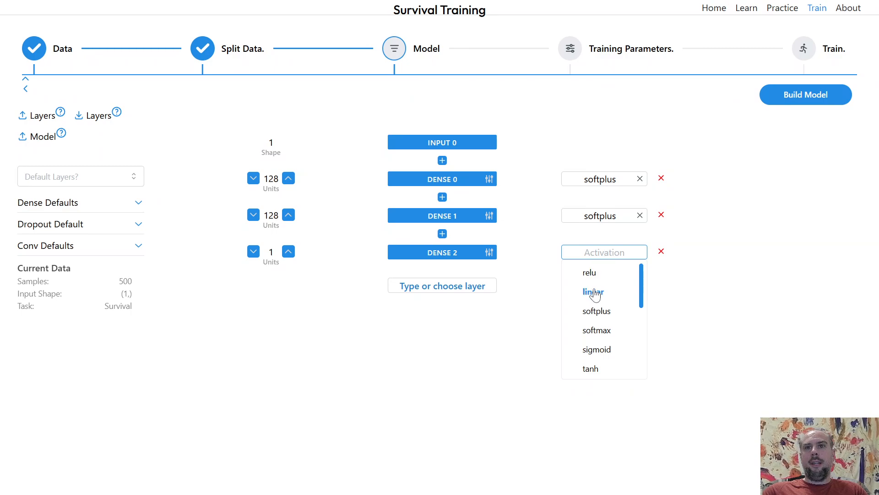
{"action": "left_click", "coordinate": [593, 290]}
Toggle Use Bias in the output layer's optional Dense parameters and build the model.
{"action": "left_click", "coordinate": [488, 256]}
{"action": "left_click", "coordinate": [483, 195]}
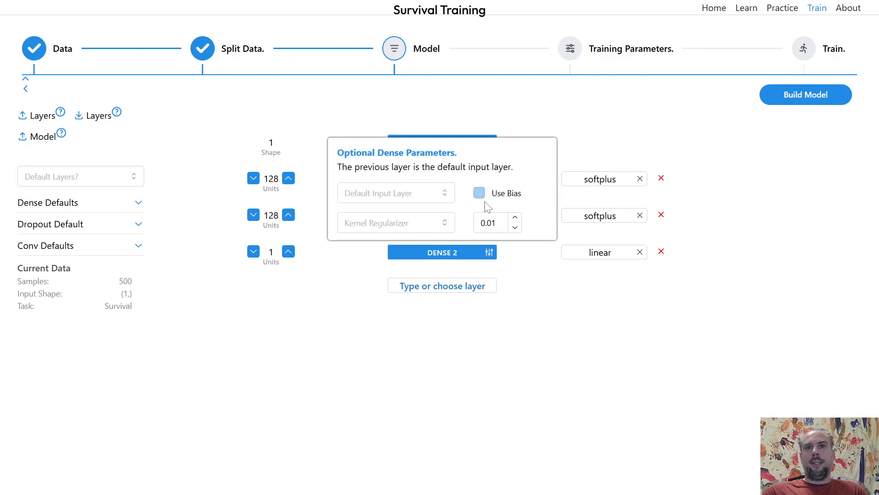
{"action": "left_click", "coordinate": [809, 142]}
{"action": "left_click", "coordinate": [806, 98]}
Add C-index as the monitored metric and compile the model with Cox loss and adam.
{"action": "left_click", "coordinate": [790, 129]}
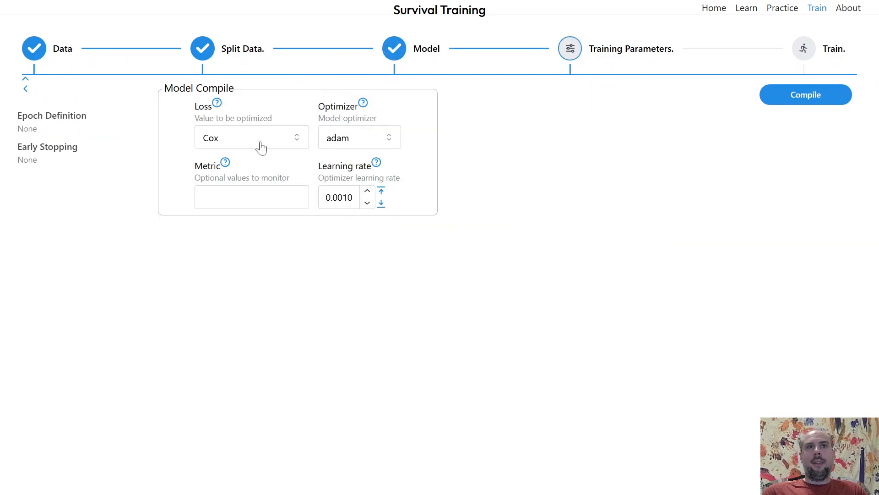
{"action": "left_click", "coordinate": [252, 197]}
{"action": "left_click", "coordinate": [221, 245]}
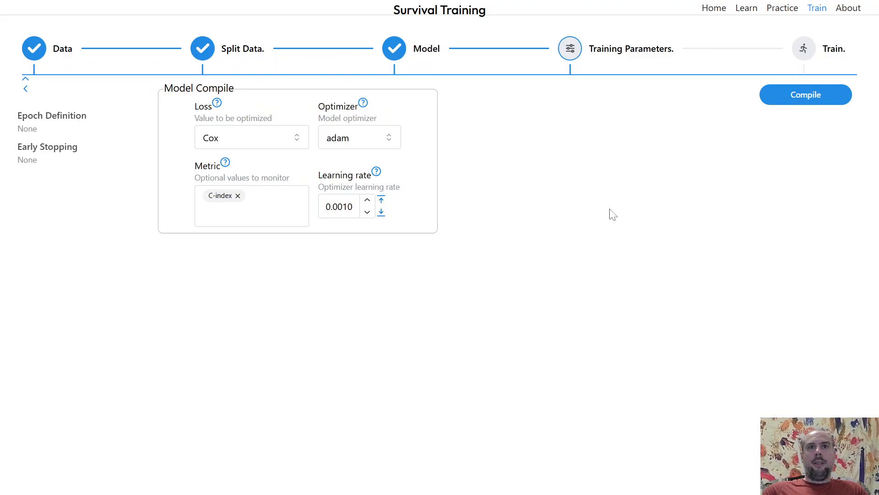
{"action": "left_click", "coordinate": [779, 100]}
Set the early-stopping metric delta to 0.0005 and turn off dataset shuffling.
{"action": "left_click", "coordinate": [547, 191]}
{"action": "left_click", "coordinate": [547, 191]}
{"action": "left_click", "coordinate": [547, 191]}
{"action": "left_click", "coordinate": [548, 191]}
{"action": "left_click", "coordinate": [548, 191]}
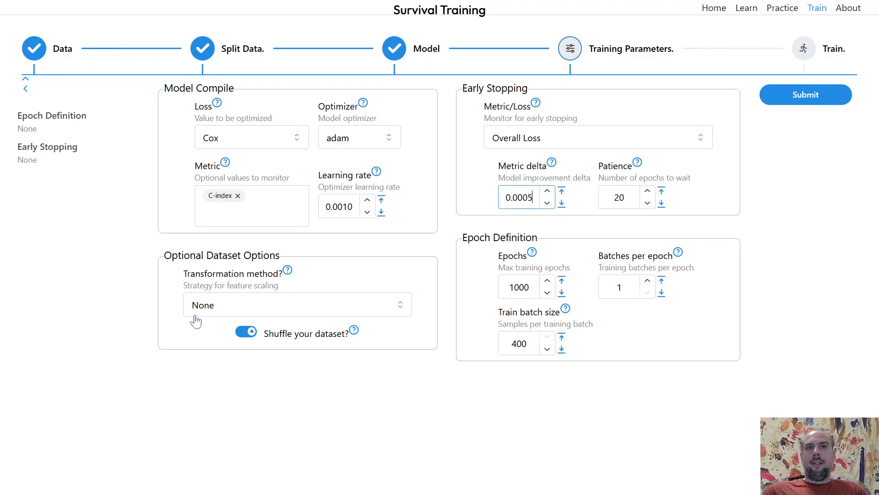
{"action": "left_click", "coordinate": [247, 334]}
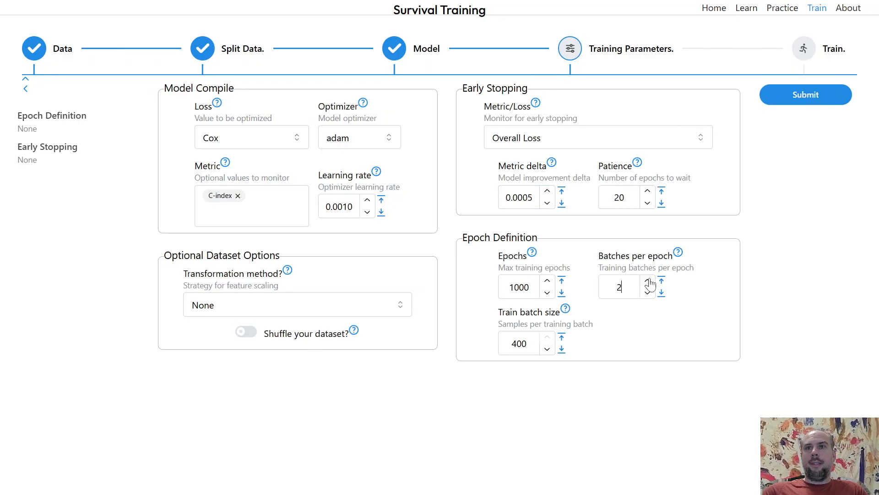
Set batches per epoch to 4, submit the training parameters and start training.
{"action": "double_click", "coordinate": [620, 287]}
{"action": "type", "text": "4"}
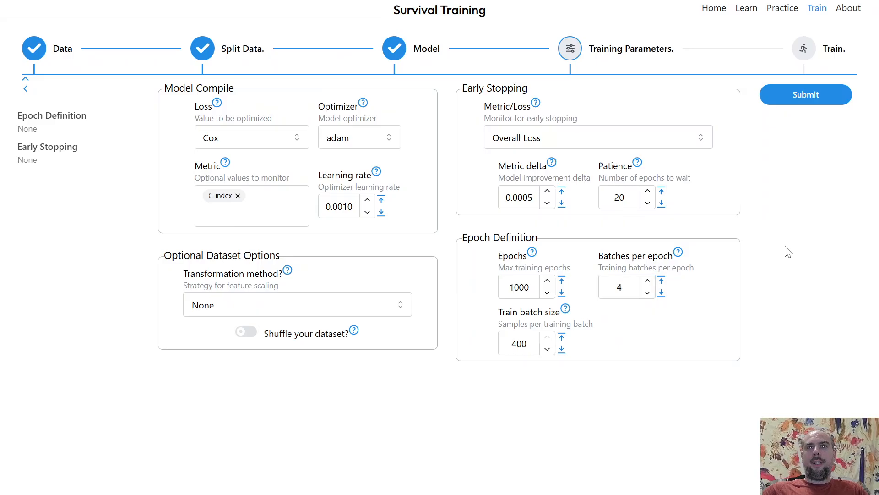
{"action": "left_click", "coordinate": [807, 95]}
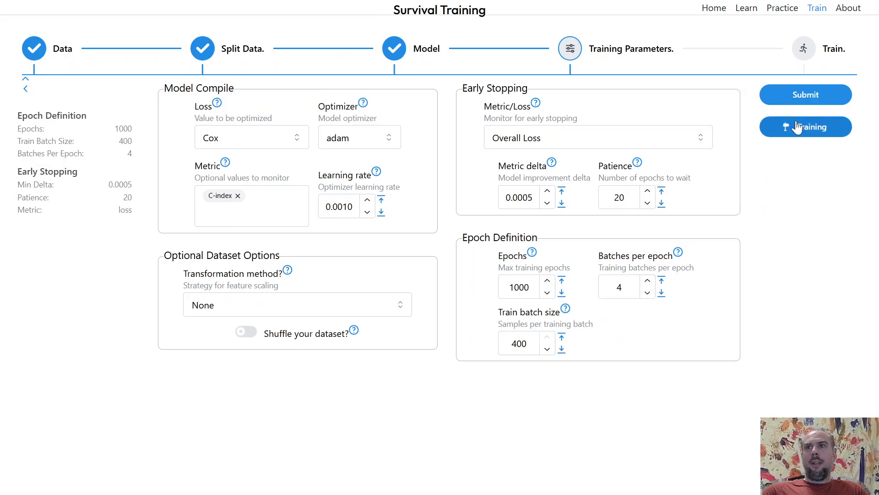
{"action": "left_click", "coordinate": [794, 124]}
{"action": "left_click", "coordinate": [774, 105]}
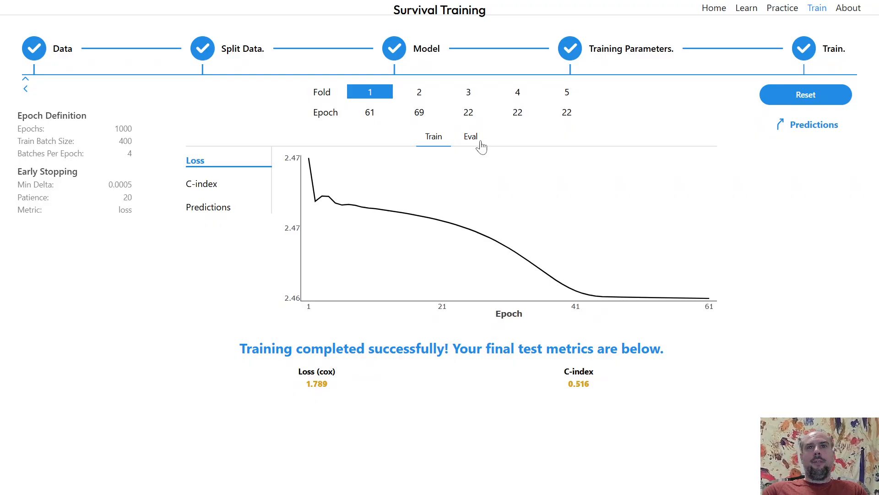
Examine the train and test evaluation metrics for fold 1.
{"action": "left_click", "coordinate": [481, 145]}
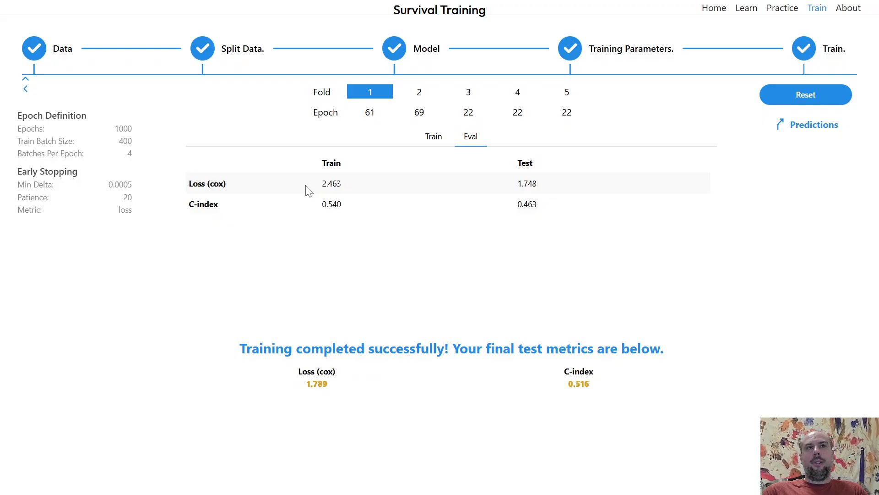
{"action": "double_click", "coordinate": [133, 145]}
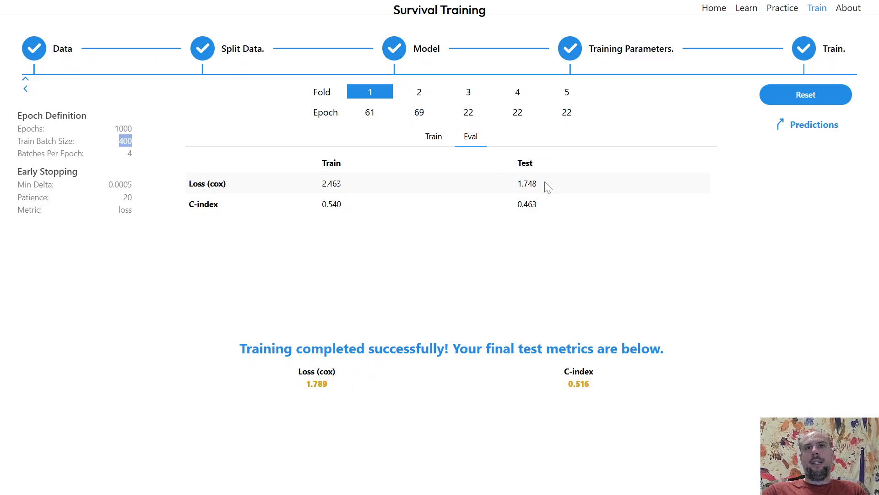
{"action": "left_click_drag", "start_coordinate": [556, 186], "coordinate": [322, 188]}
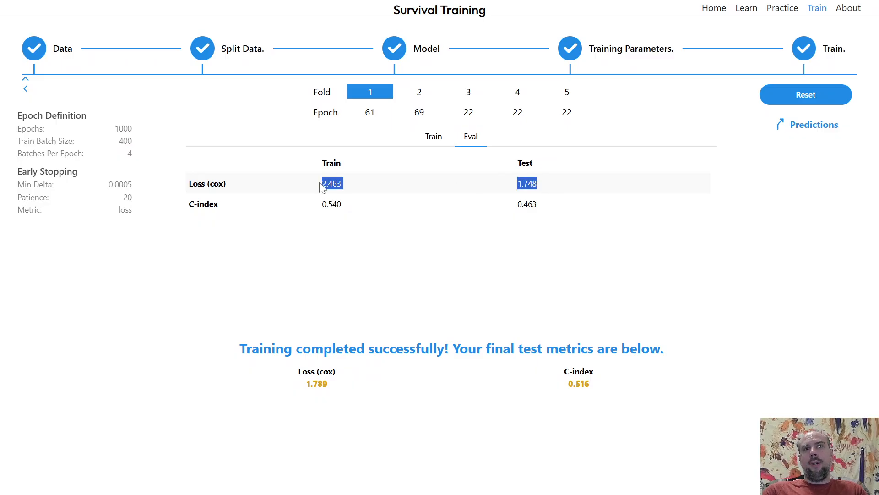
{"action": "left_click", "coordinate": [546, 188]}
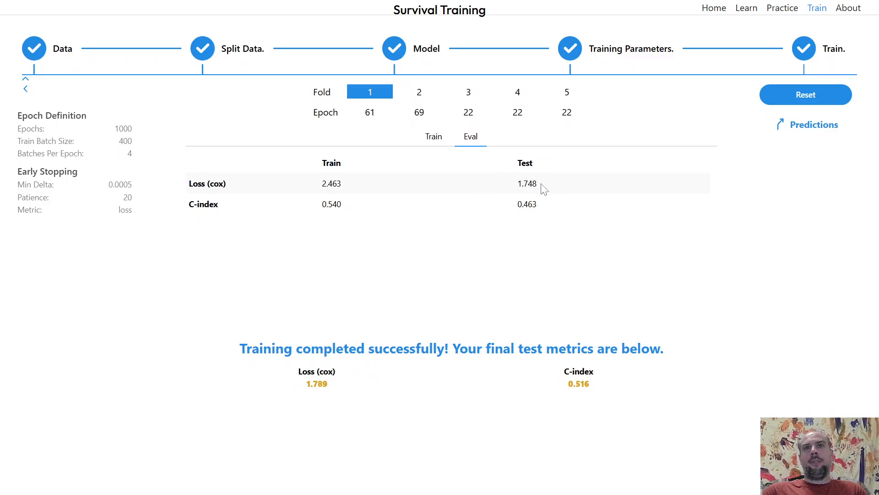
{"action": "left_click_drag", "start_coordinate": [545, 186], "coordinate": [517, 184]}
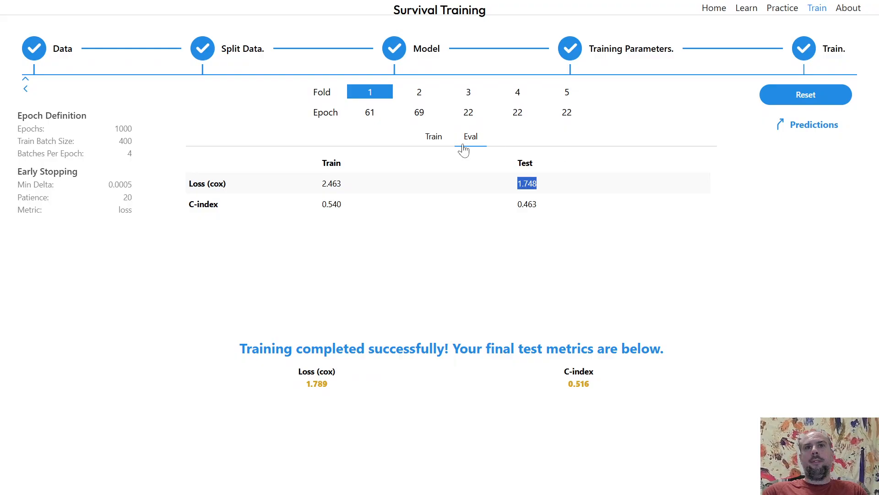
Compare the training predictions plot across all five folds.
{"action": "left_click", "coordinate": [440, 146]}
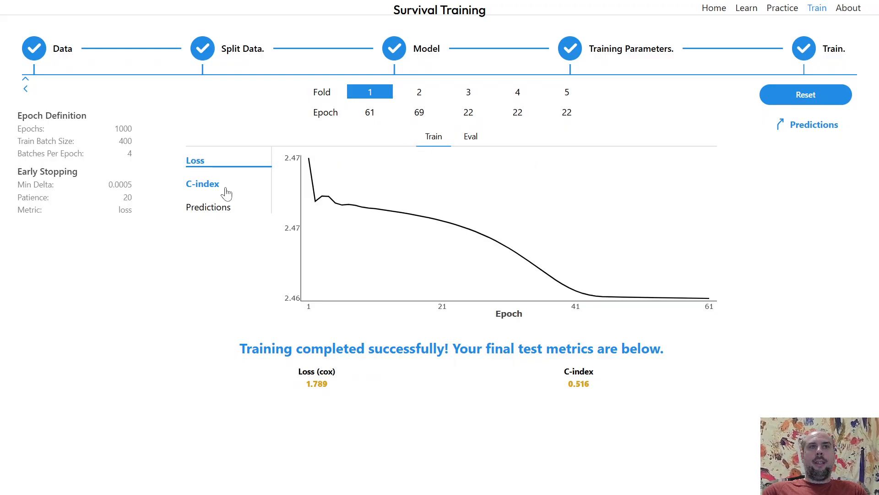
{"action": "left_click", "coordinate": [210, 209]}
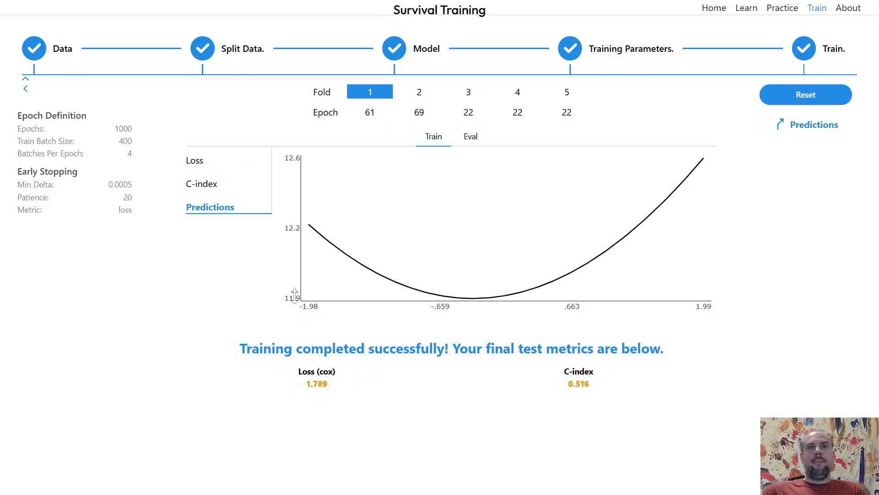
{"action": "left_click", "coordinate": [420, 117]}
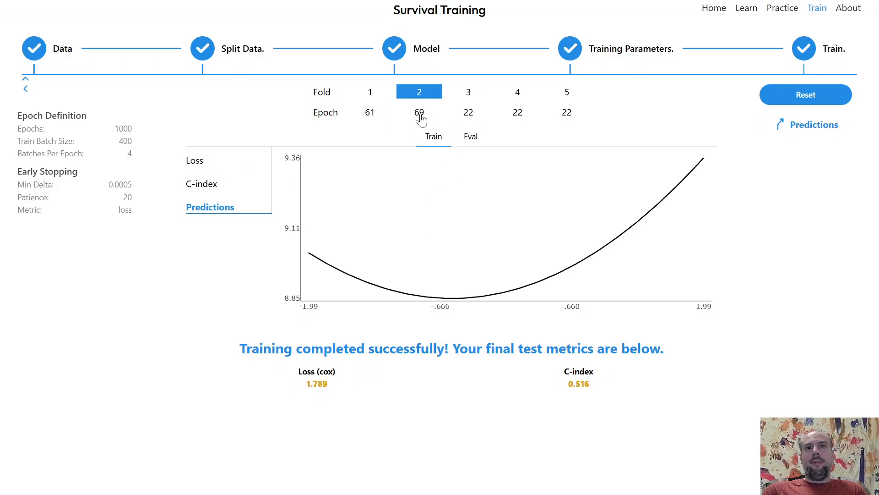
{"action": "left_click", "coordinate": [457, 115]}
{"action": "left_click", "coordinate": [512, 117]}
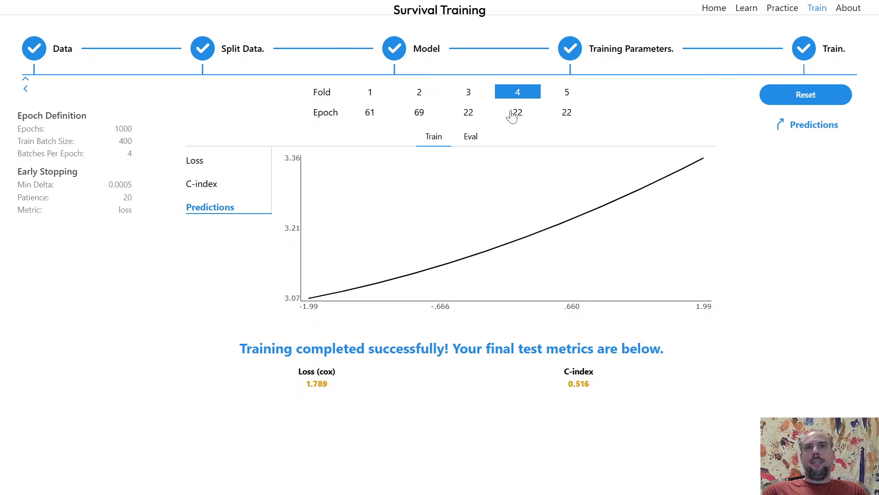
{"action": "left_click", "coordinate": [566, 113]}
{"action": "left_click", "coordinate": [518, 114]}
{"action": "left_click", "coordinate": [474, 112]}
{"action": "left_click", "coordinate": [418, 112]}
{"action": "left_click", "coordinate": [365, 110]}
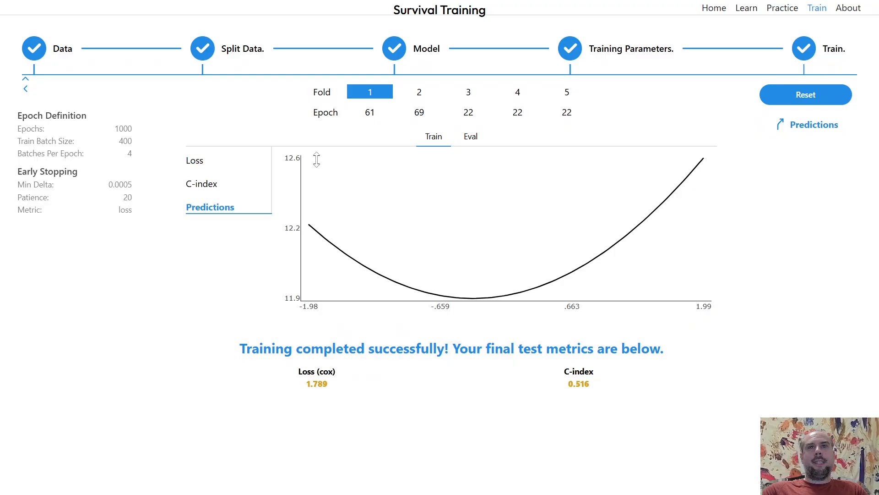
Compare the train and test evaluation metrics for each of the five folds.
{"action": "left_click", "coordinate": [479, 142]}
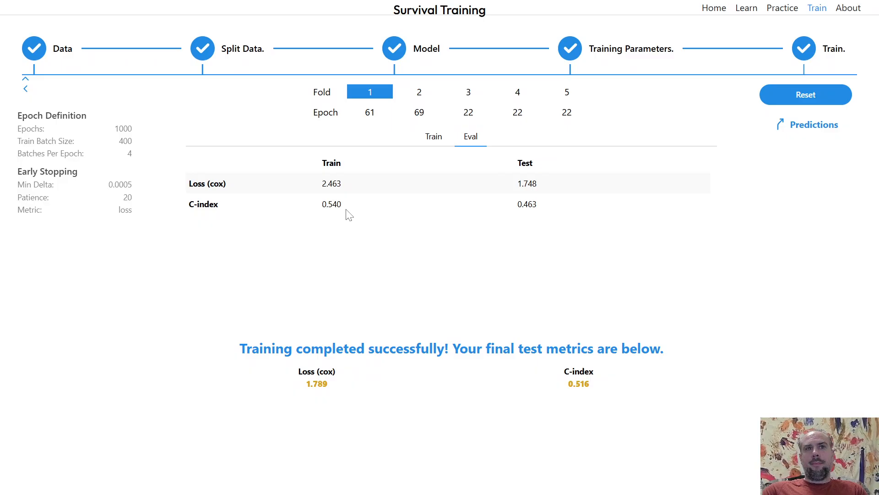
{"action": "left_click_drag", "start_coordinate": [343, 206], "coordinate": [322, 208]}
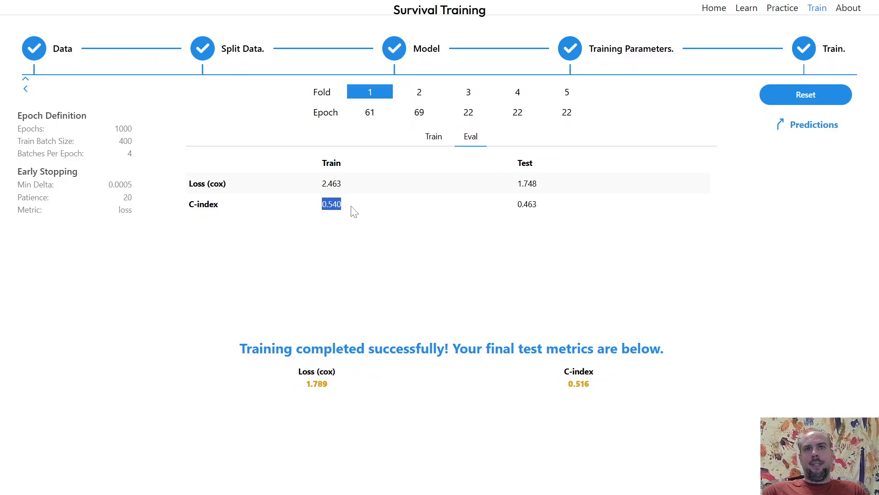
{"action": "left_click", "coordinate": [420, 109]}
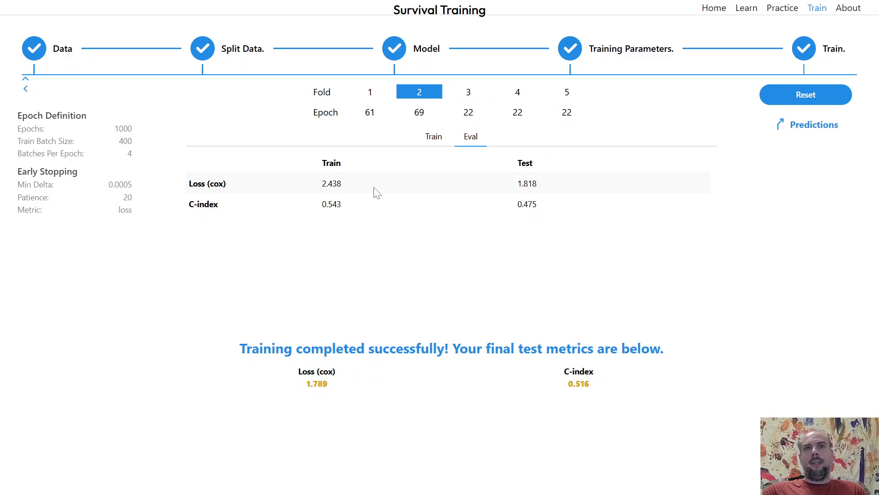
{"action": "left_click", "coordinate": [469, 113]}
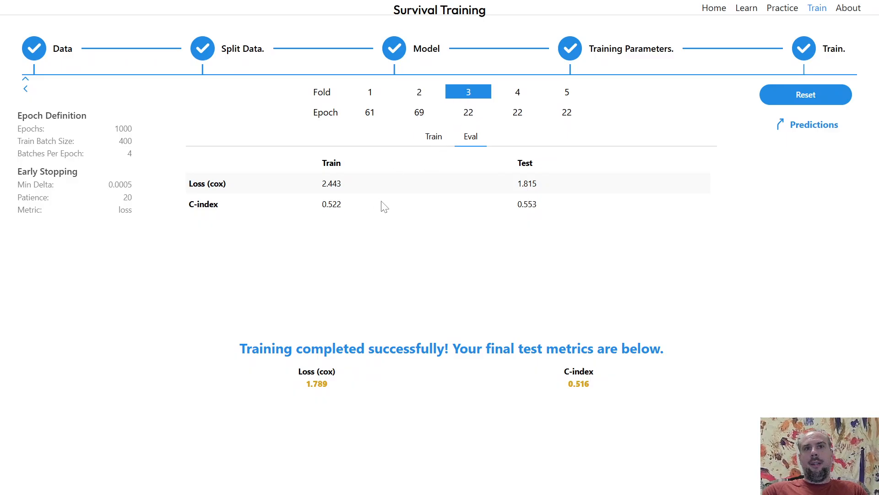
{"action": "left_click_drag", "start_coordinate": [344, 210], "coordinate": [522, 193]}
{"action": "left_click", "coordinate": [518, 112]}
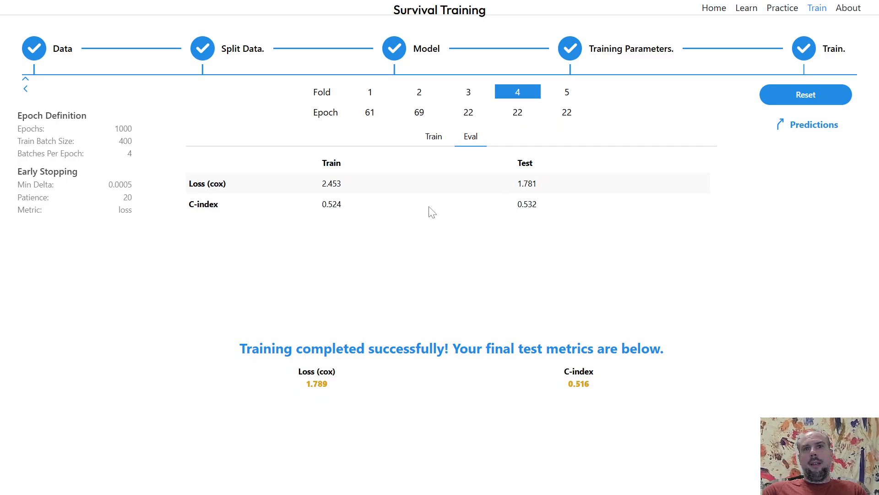
{"action": "left_click", "coordinate": [566, 114]}
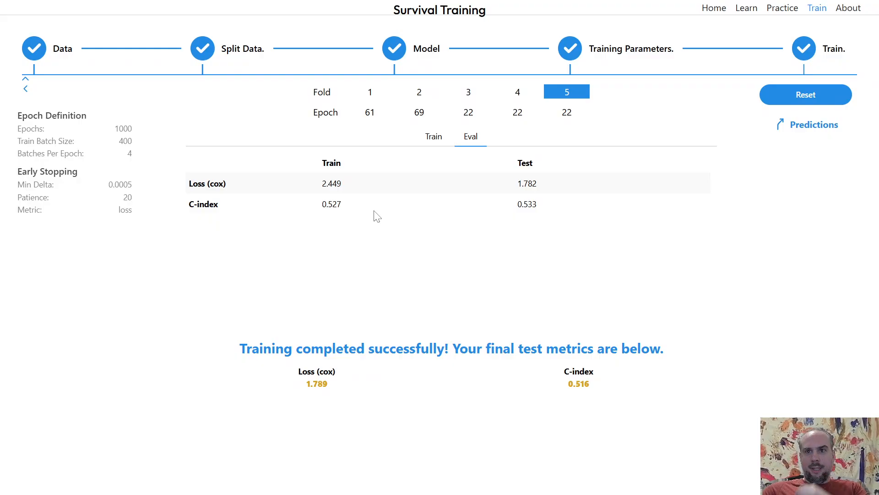
Reset the training and return to the Data step.
{"action": "left_click", "coordinate": [806, 95]}
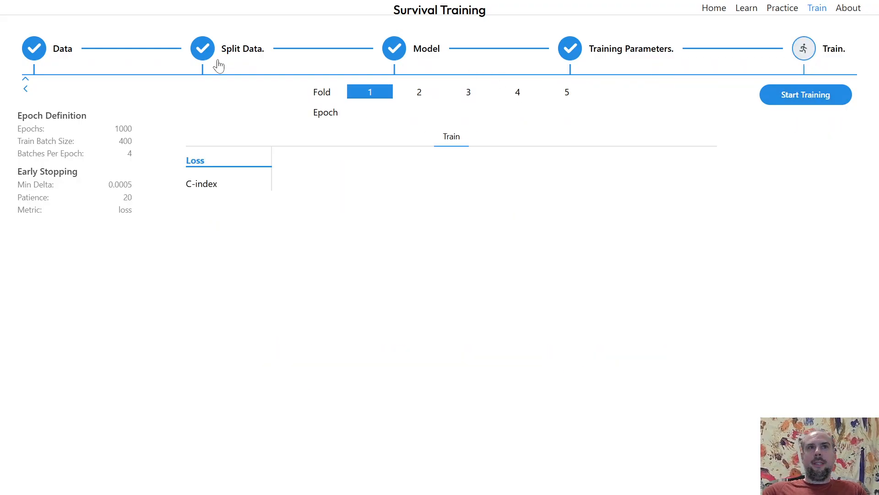
{"action": "left_click", "coordinate": [65, 51]}
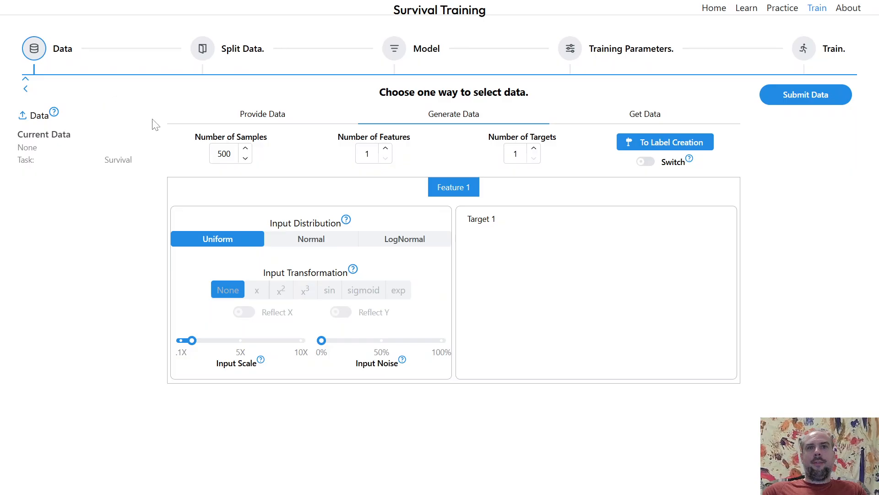
Increase the number of generated features to 9.
{"action": "left_click", "coordinate": [386, 150]}
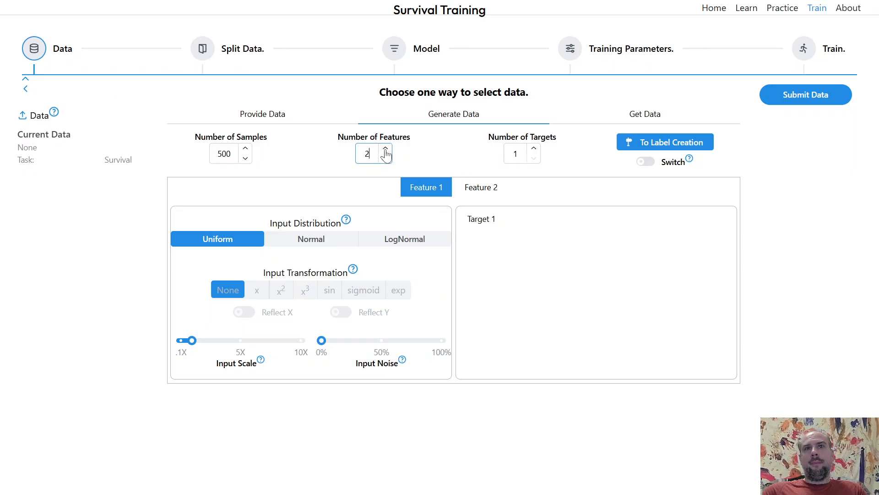
{"action": "left_click", "coordinate": [386, 150]}
{"action": "left_click", "coordinate": [386, 150]}
{"action": "left_click", "coordinate": [386, 150]}
{"action": "left_click", "coordinate": [386, 151]}
{"action": "left_click", "coordinate": [387, 150]}
{"action": "left_click", "coordinate": [386, 150]}
{"action": "left_click", "coordinate": [386, 150]}
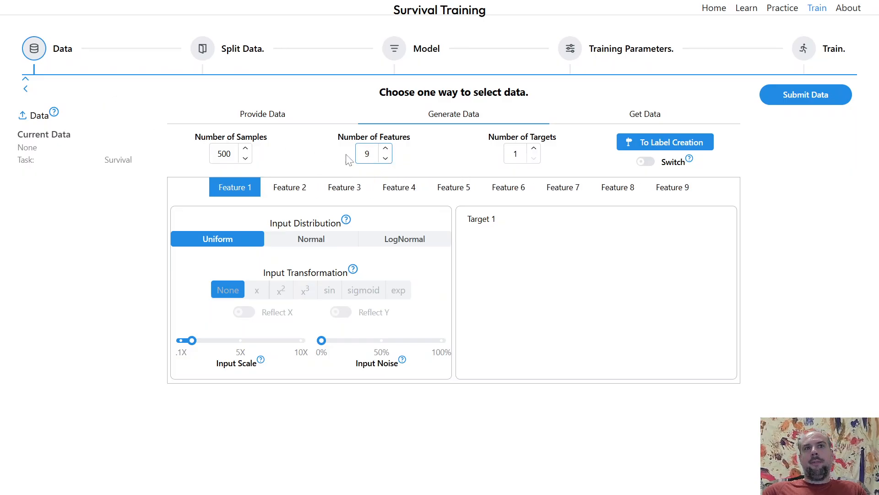
{"action": "left_click", "coordinate": [493, 221]}
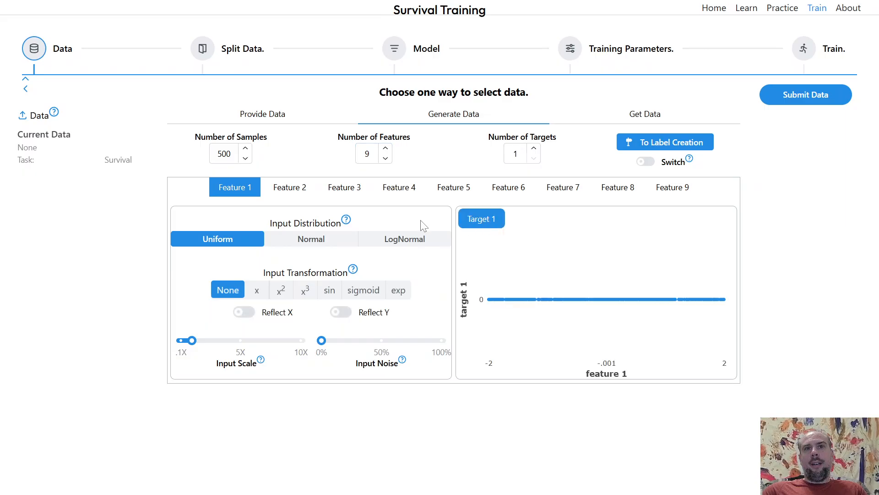
Step through the distribution settings of features 2 to 9.
{"action": "left_click", "coordinate": [278, 192]}
{"action": "left_click", "coordinate": [360, 192]}
{"action": "left_click", "coordinate": [403, 189]}
{"action": "left_click", "coordinate": [453, 188]}
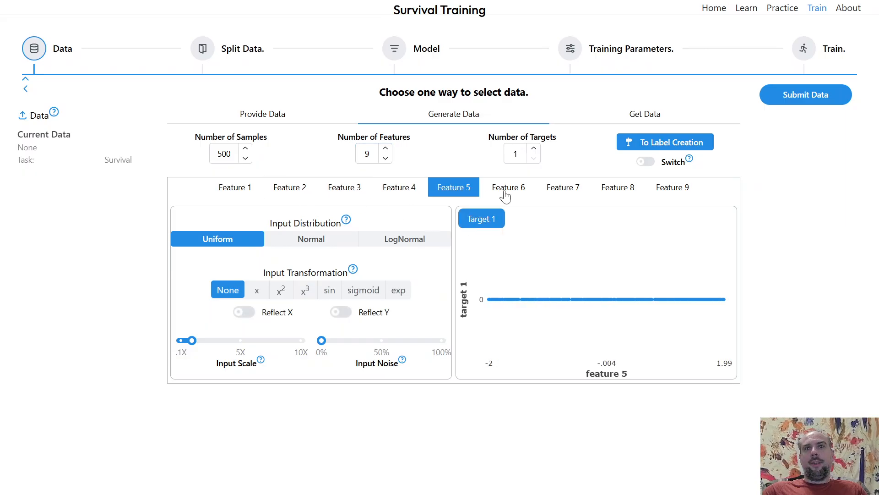
{"action": "left_click", "coordinate": [508, 187]}
{"action": "left_click", "coordinate": [562, 188]}
{"action": "left_click", "coordinate": [617, 188]}
{"action": "left_click", "coordinate": [672, 187]}
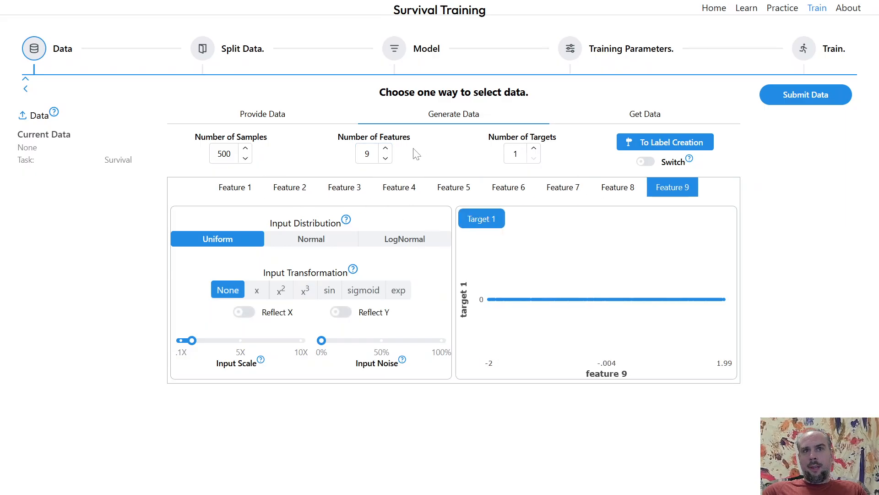
Raise the feature count to 10 and proceed to label creation.
{"action": "left_click", "coordinate": [385, 148]}
{"action": "left_click", "coordinate": [694, 191]}
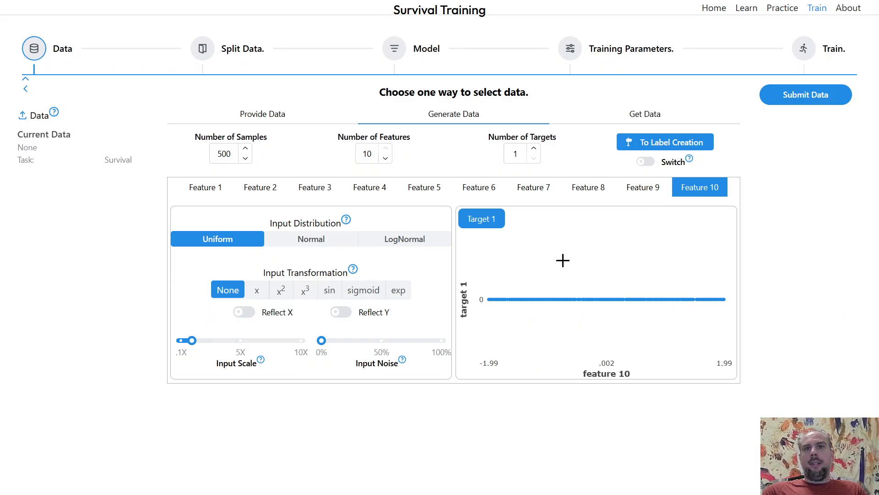
{"action": "left_click", "coordinate": [671, 145]}
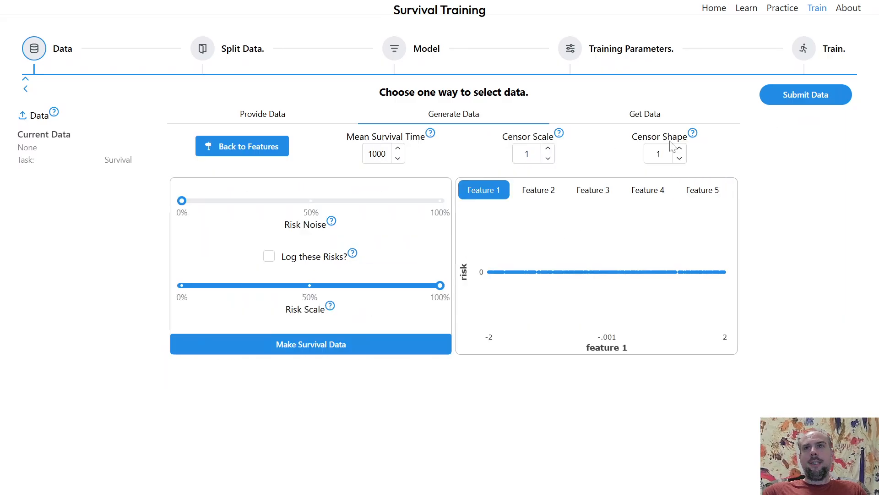
Make the survival data and submit it.
{"action": "left_click", "coordinate": [366, 344]}
{"action": "left_click", "coordinate": [798, 101]}
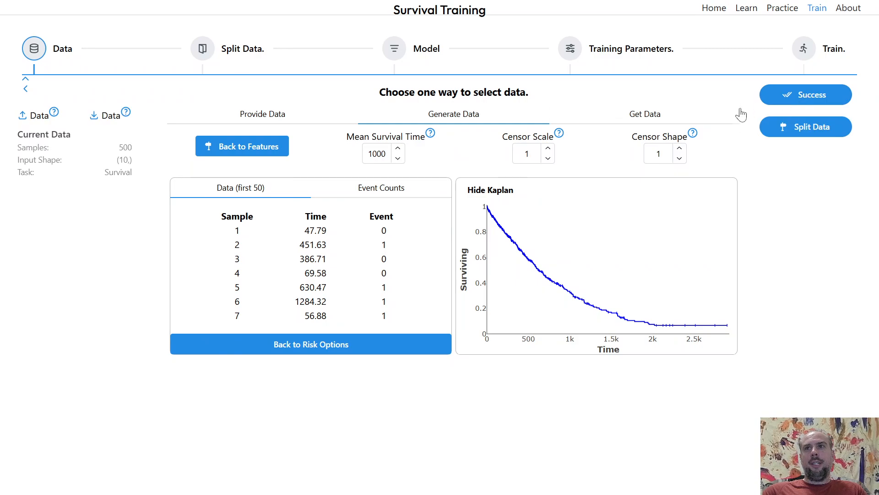
Create the 5 cross-validation folds stratified by events and continue to the Model step.
{"action": "left_click", "coordinate": [785, 128]}
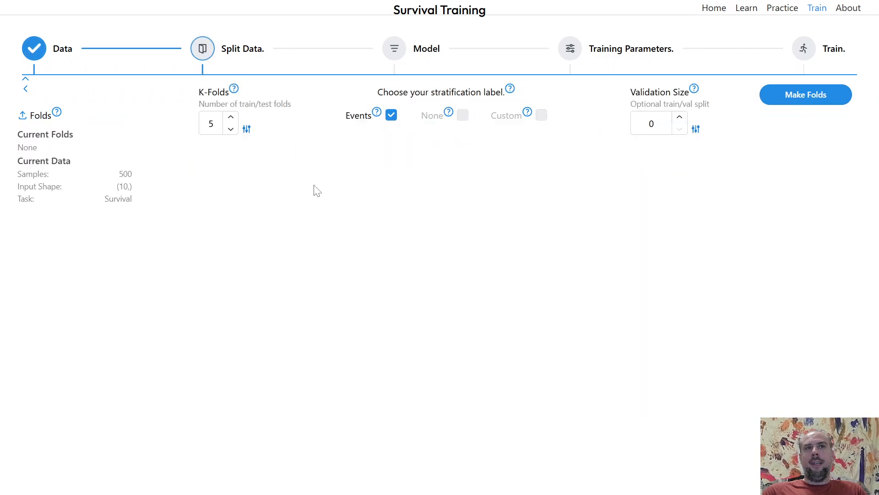
{"action": "left_click", "coordinate": [794, 101]}
{"action": "left_click", "coordinate": [791, 127]}
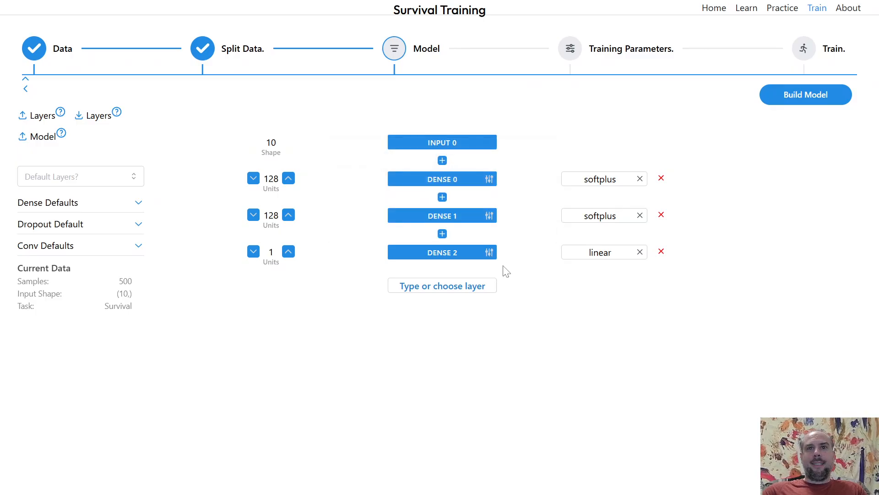
Build the default model, then compile it with Cox loss and C-index as the monitored metric.
{"action": "left_click", "coordinate": [798, 103]}
{"action": "left_click", "coordinate": [795, 128]}
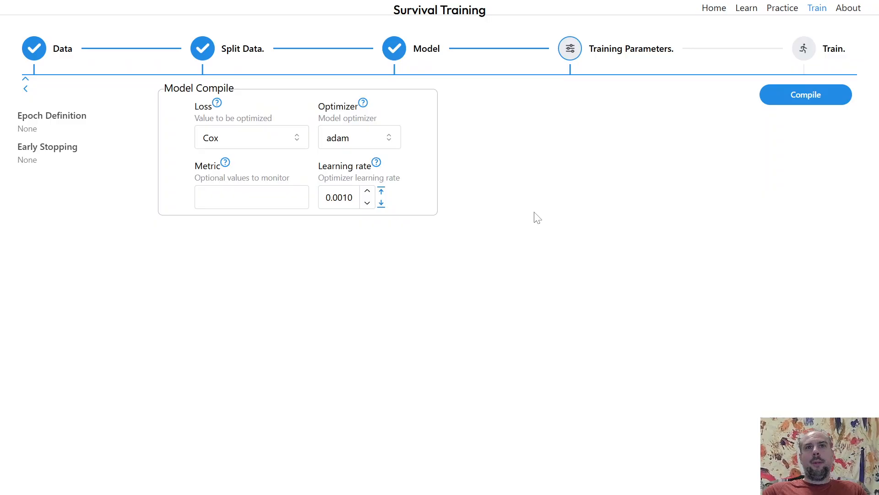
{"action": "left_click", "coordinate": [224, 197]}
{"action": "left_click", "coordinate": [220, 246]}
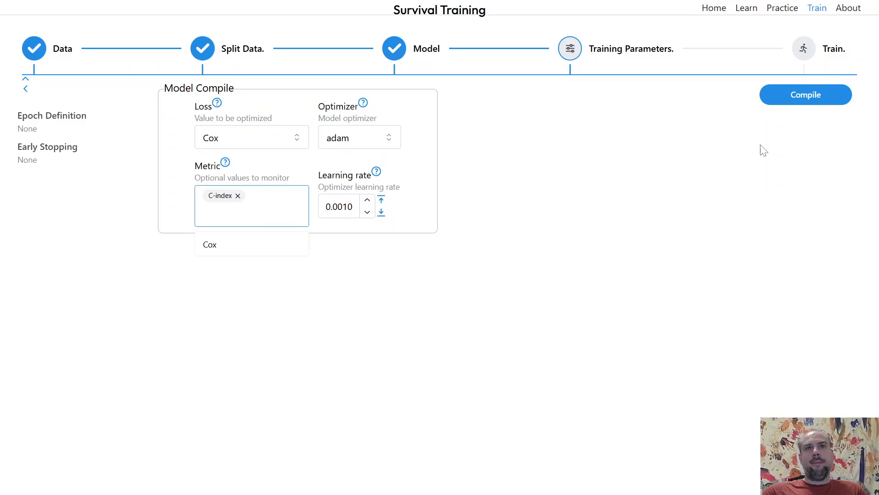
{"action": "left_click", "coordinate": [830, 96]}
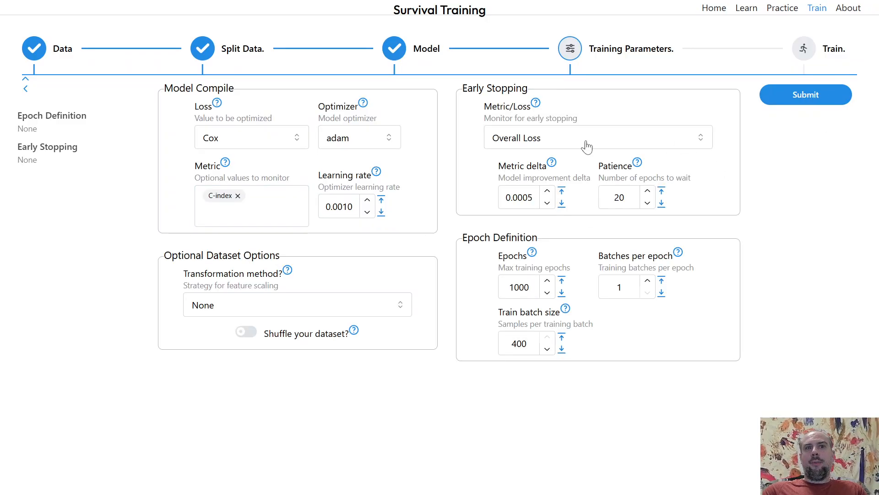
Set early stopping to monitor C-index with a metric delta of 0.0100.
{"action": "left_click", "coordinate": [587, 146]}
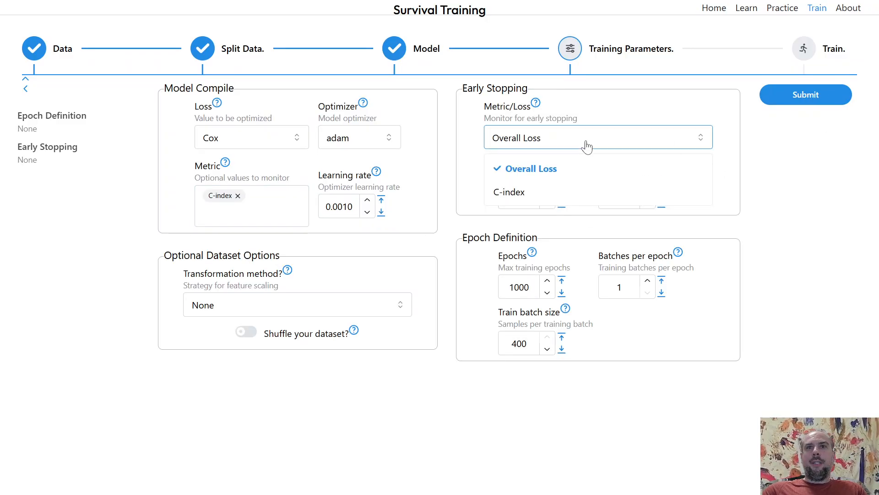
{"action": "left_click", "coordinate": [513, 193]}
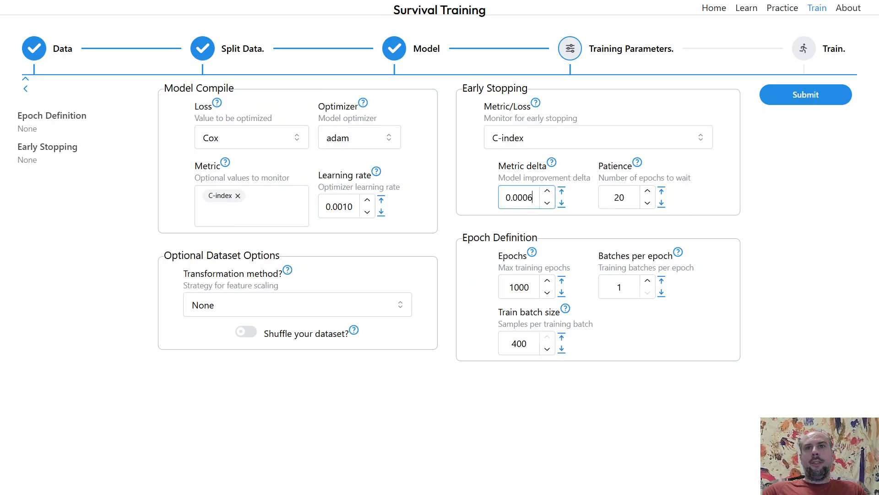
{"action": "key", "text": "shift+Left"}
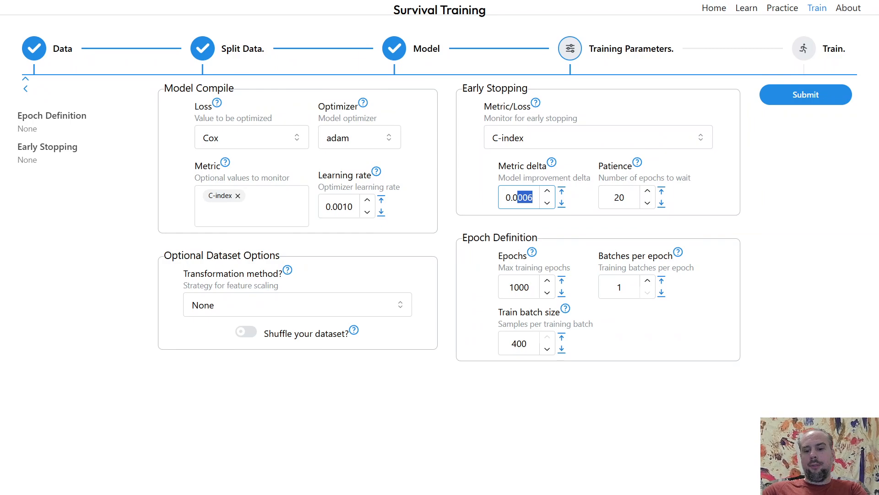
{"action": "type", "text": "1"}
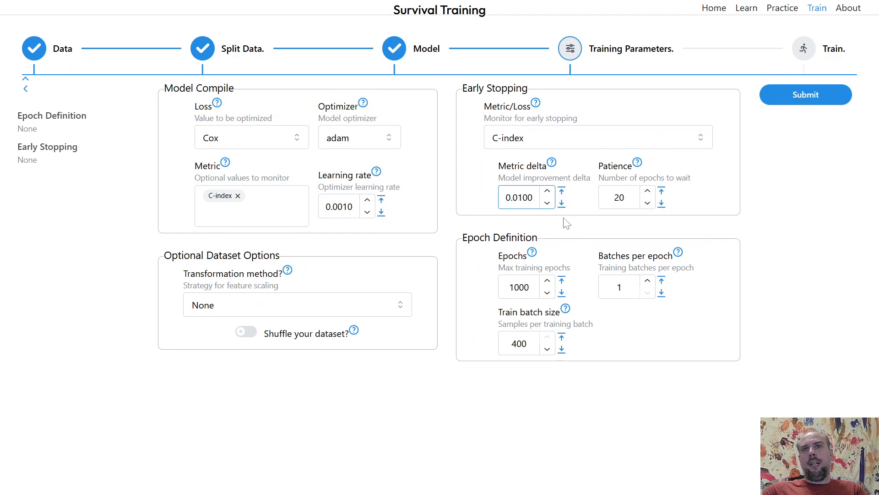
{"action": "left_click", "coordinate": [533, 222]}
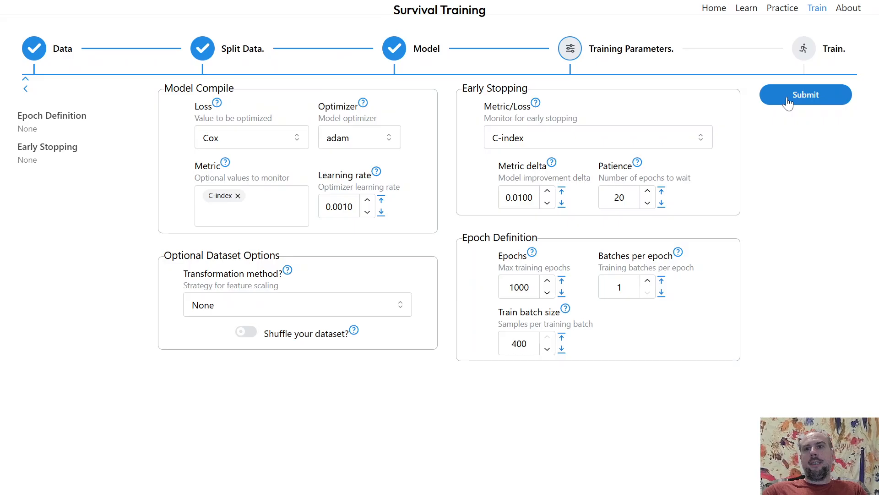
Set batches per epoch to 4 and submit the training parameters.
{"action": "left_click", "coordinate": [648, 281]}
{"action": "left_click", "coordinate": [647, 281]}
{"action": "left_click", "coordinate": [648, 281]}
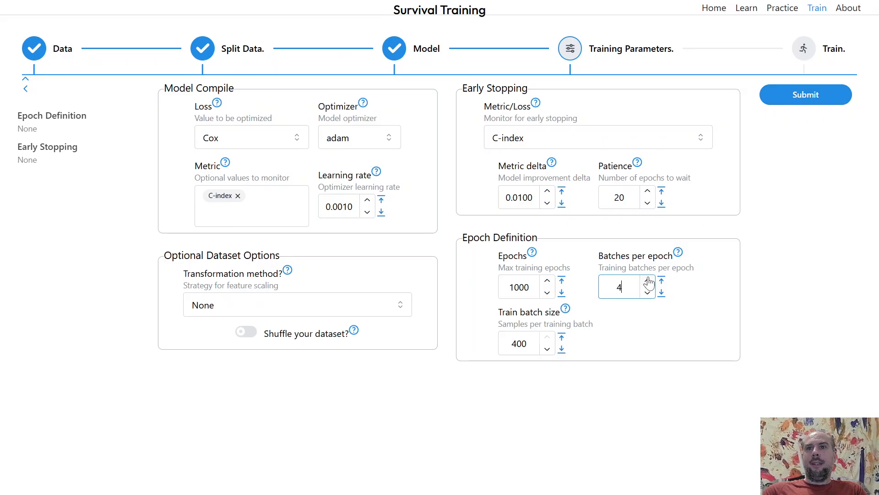
{"action": "left_click", "coordinate": [776, 100]}
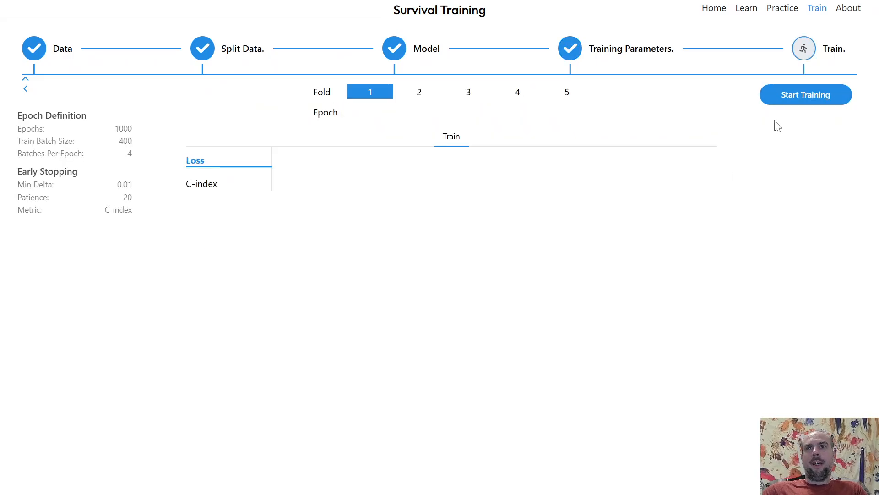
Start training, watch the C-index curve into fold 2, then stop and reset the run.
{"action": "left_click", "coordinate": [790, 101]}
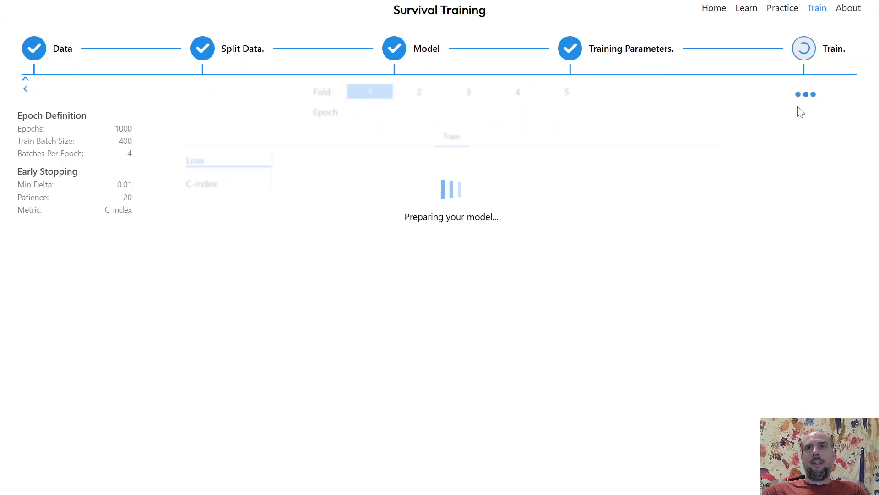
{"action": "left_click", "coordinate": [225, 188]}
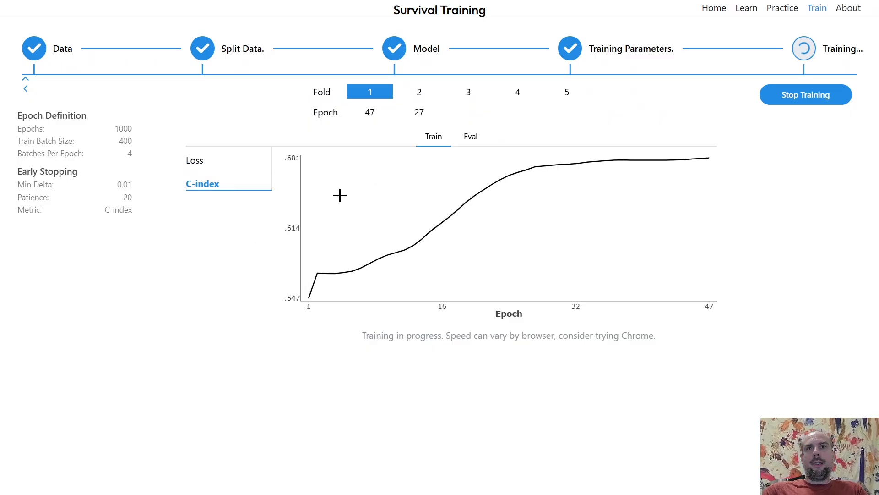
{"action": "left_click", "coordinate": [425, 110]}
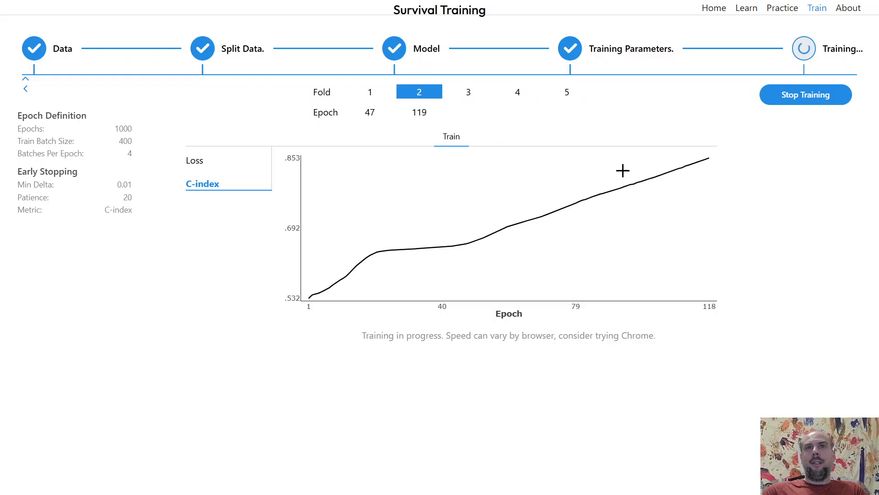
{"action": "left_click", "coordinate": [795, 101]}
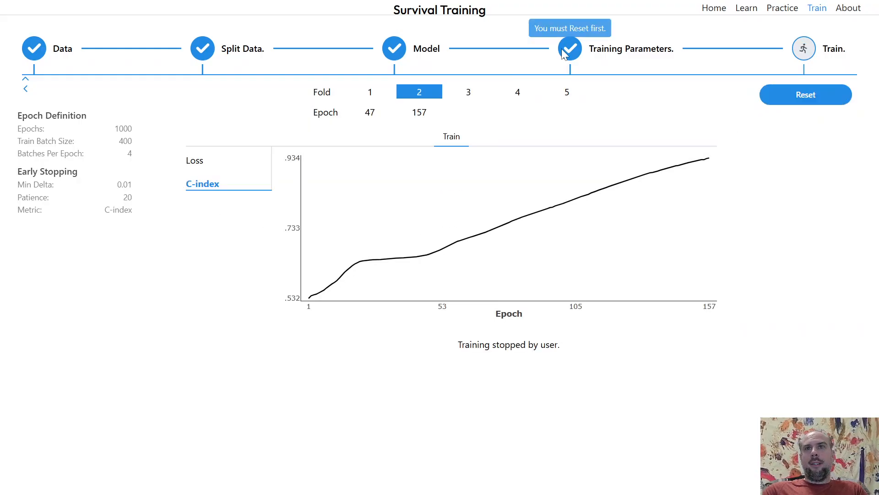
{"action": "left_click", "coordinate": [774, 95]}
Return to the training parameters and set the metric delta to 0.0050.
{"action": "left_click", "coordinate": [601, 58]}
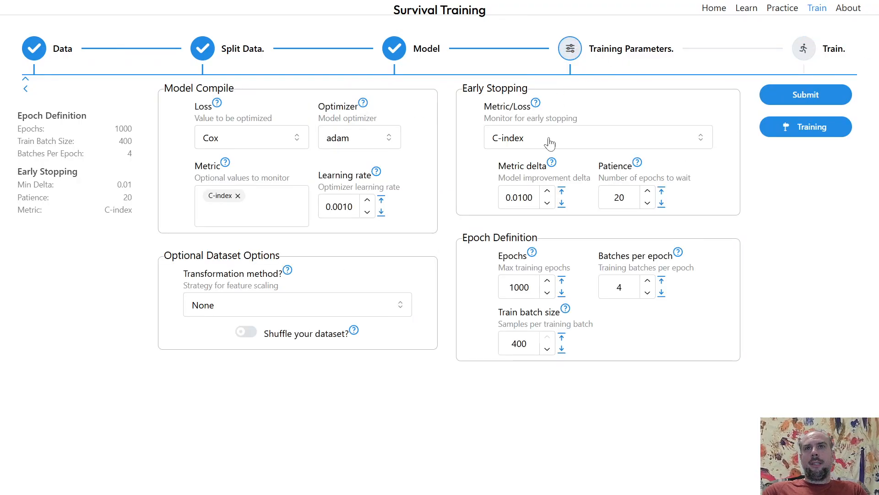
{"action": "left_click", "coordinate": [534, 197]}
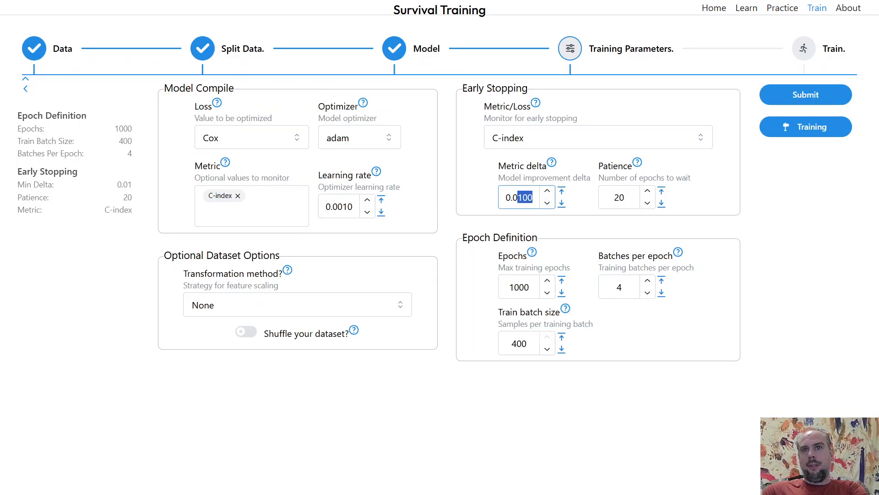
{"action": "type", "text": "050"}
Raise the patience to 30 epochs and submit the parameters.
{"action": "left_click", "coordinate": [650, 192]}
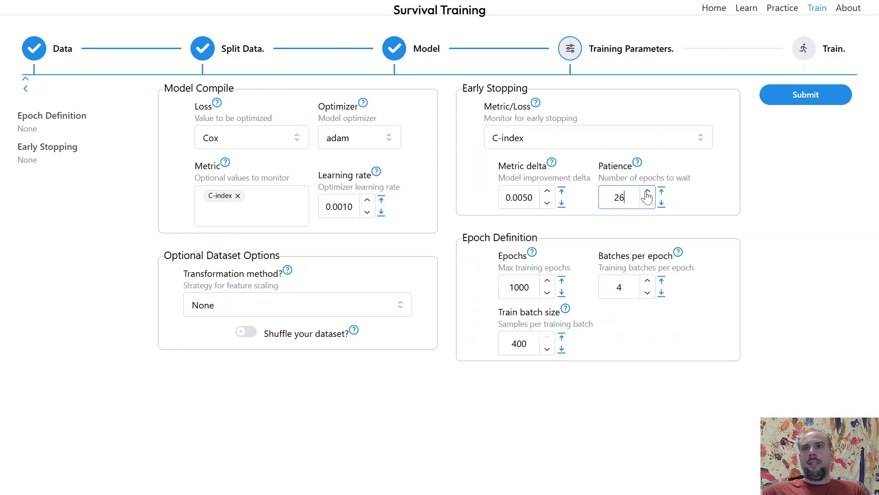
{"action": "left_click", "coordinate": [647, 192]}
{"action": "left_click", "coordinate": [778, 97]}
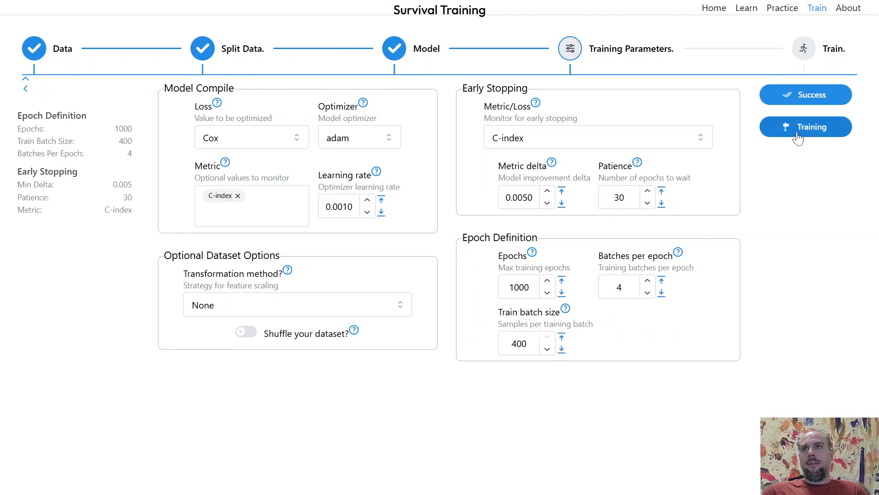
Start training again, follow the C-index curve, and stop training during fold 1.
{"action": "left_click", "coordinate": [801, 106]}
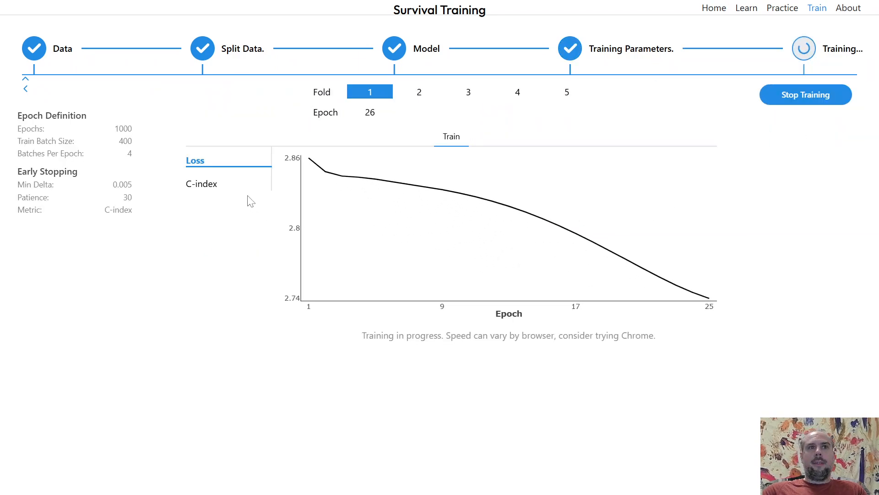
{"action": "left_click", "coordinate": [238, 185]}
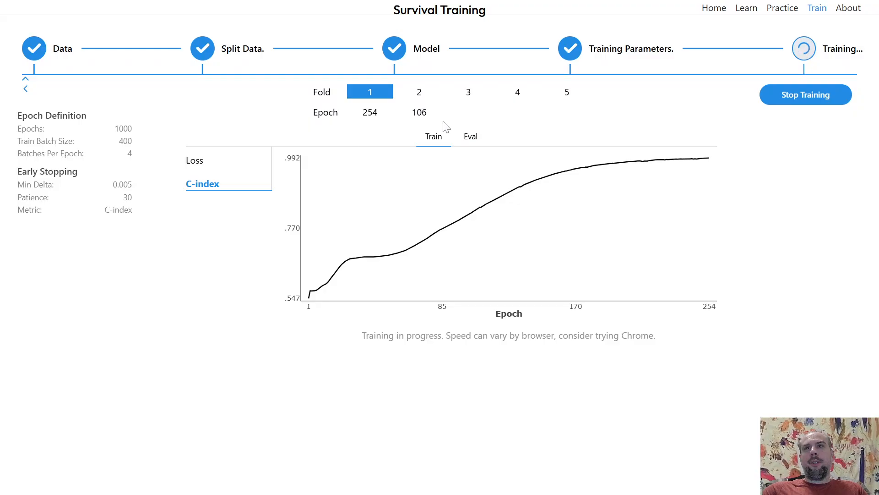
{"action": "left_click", "coordinate": [812, 101]}
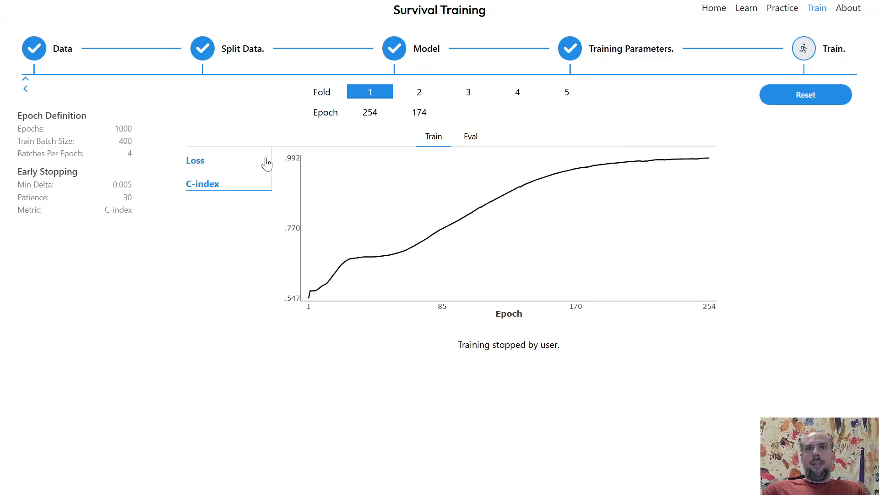
Examine fold 1's train and test loss and C-index in the evaluation table.
{"action": "left_click", "coordinate": [265, 163]}
{"action": "left_click", "coordinate": [475, 137]}
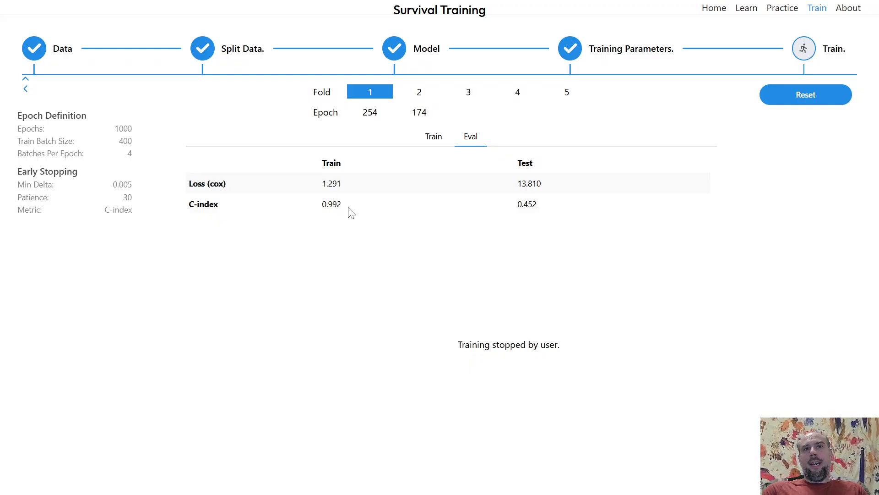
{"action": "left_click_drag", "start_coordinate": [346, 206], "coordinate": [320, 206]}
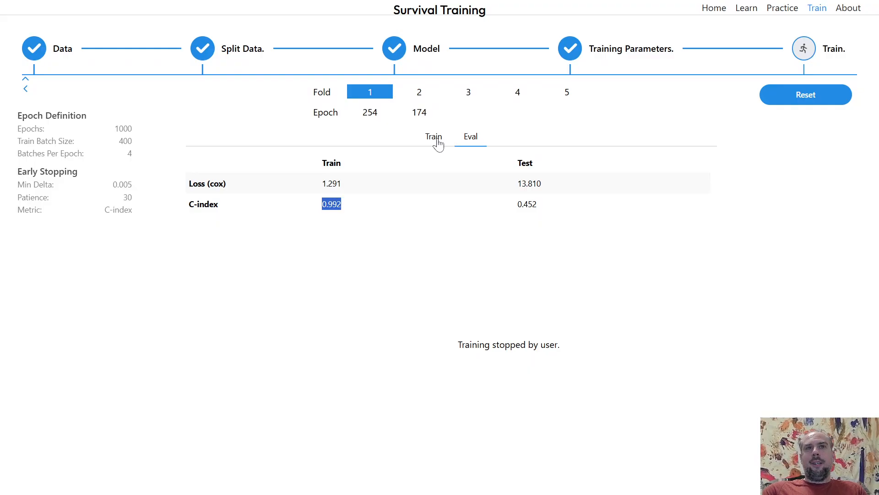
{"action": "left_click", "coordinate": [362, 207]}
{"action": "left_click_drag", "start_coordinate": [343, 204], "coordinate": [320, 209]}
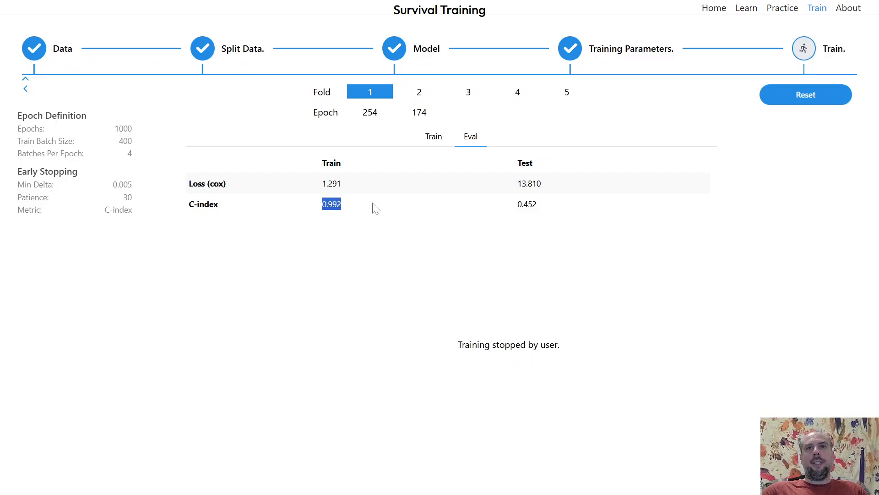
{"action": "left_click", "coordinate": [437, 171]}
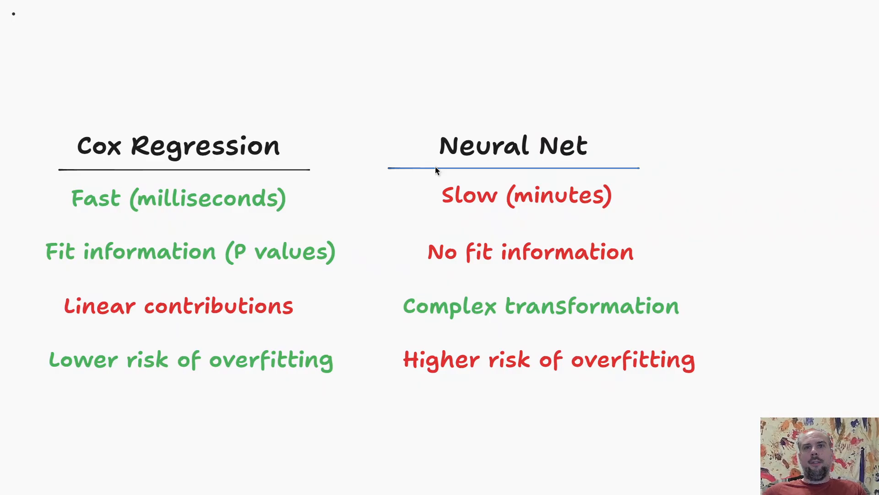
{"action": "scroll", "coordinate": [436, 168], "scroll_direction": "right", "scroll_amount": 15}
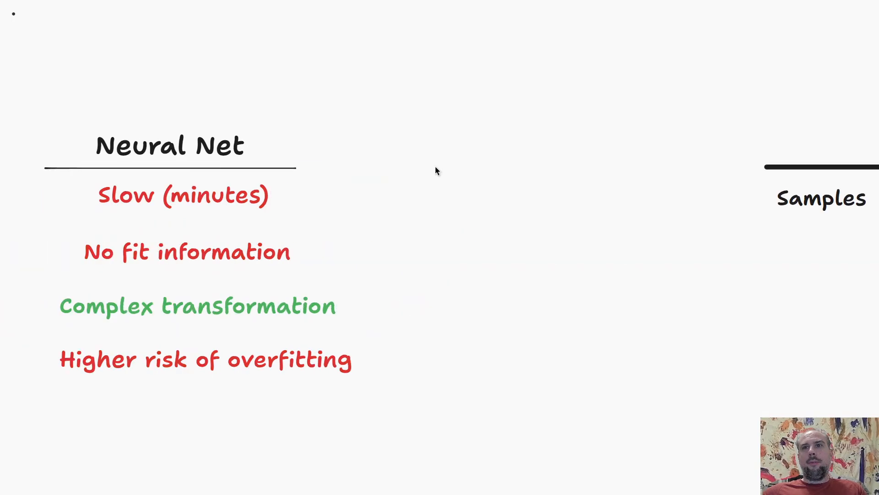
{"action": "scroll", "coordinate": [499, 211], "scroll_direction": "right", "scroll_amount": 3}
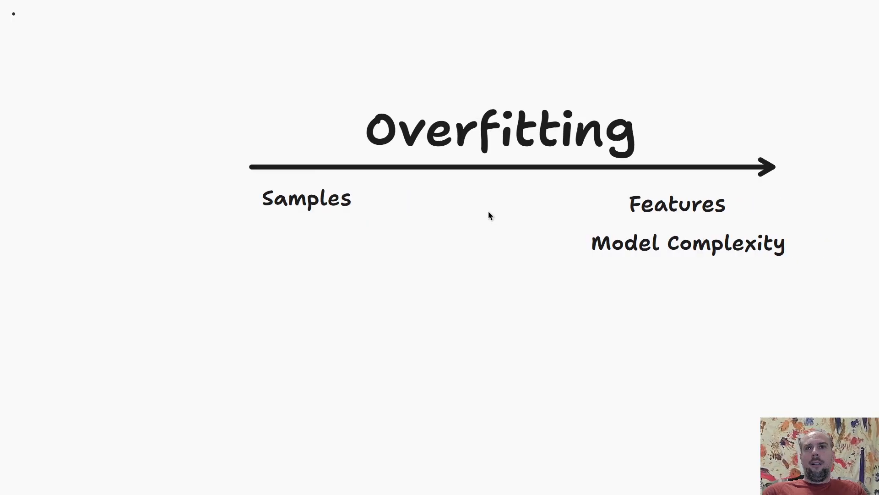
{"action": "scroll", "coordinate": [454, 225], "scroll_direction": "right", "scroll_amount": 3}
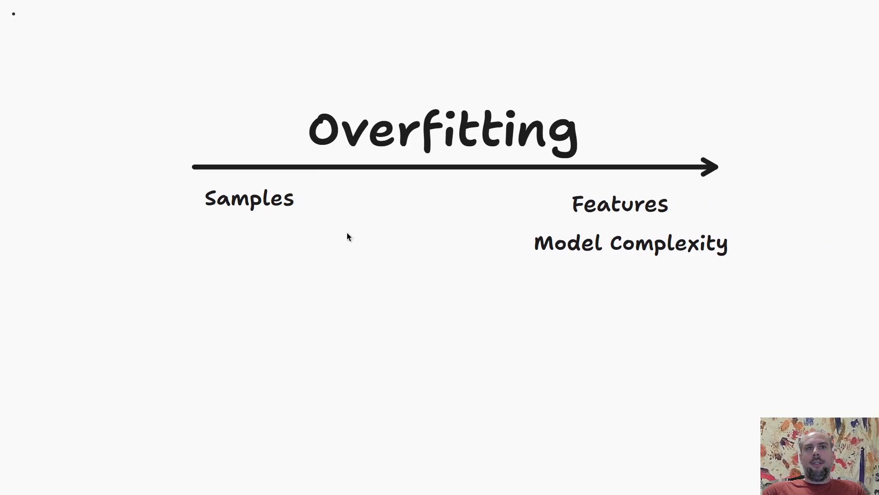
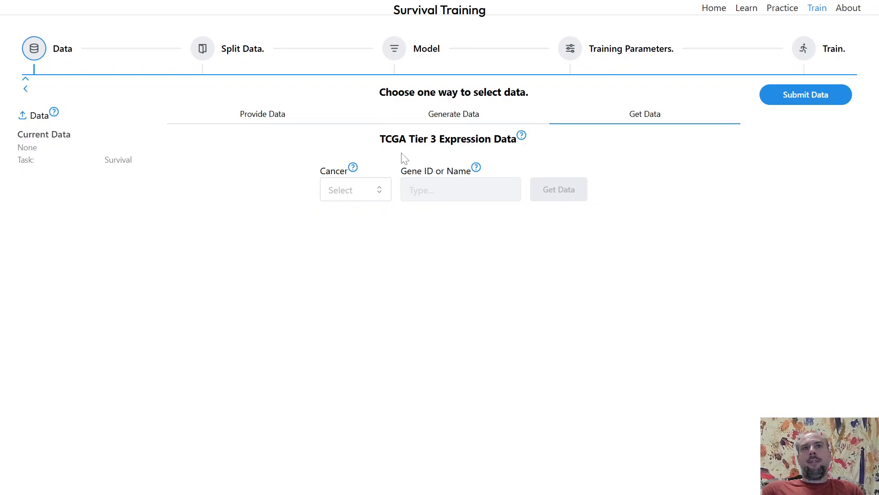
Fetch TCGA expression data for the SARC cancer and gene ACTA1, and inspect the patient table.
{"action": "left_click", "coordinate": [369, 189]}
{"action": "scroll", "coordinate": [364, 235], "scroll_direction": "down", "scroll_amount": 5}
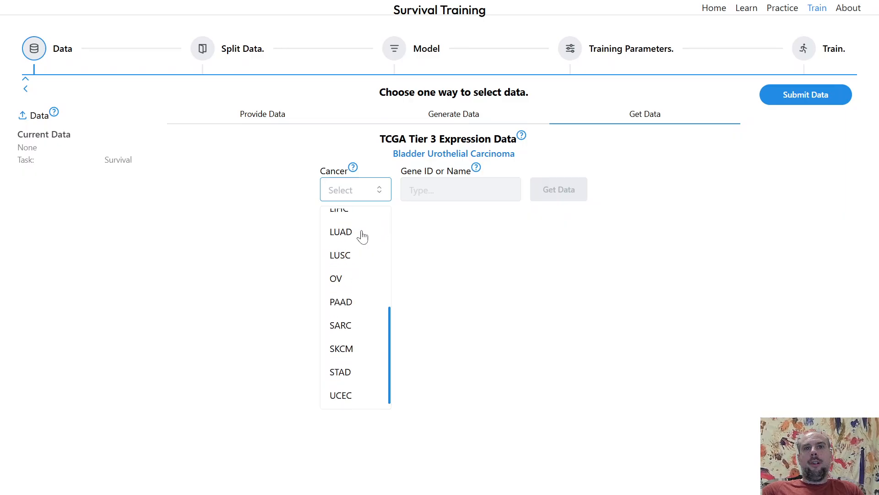
{"action": "scroll", "coordinate": [363, 235], "scroll_direction": "up", "scroll_amount": 4}
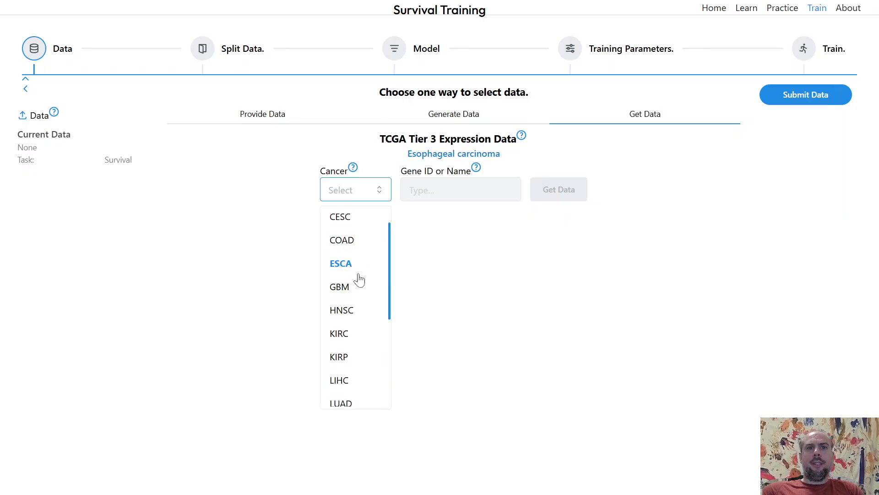
{"action": "scroll", "coordinate": [360, 280], "scroll_direction": "down", "scroll_amount": 1}
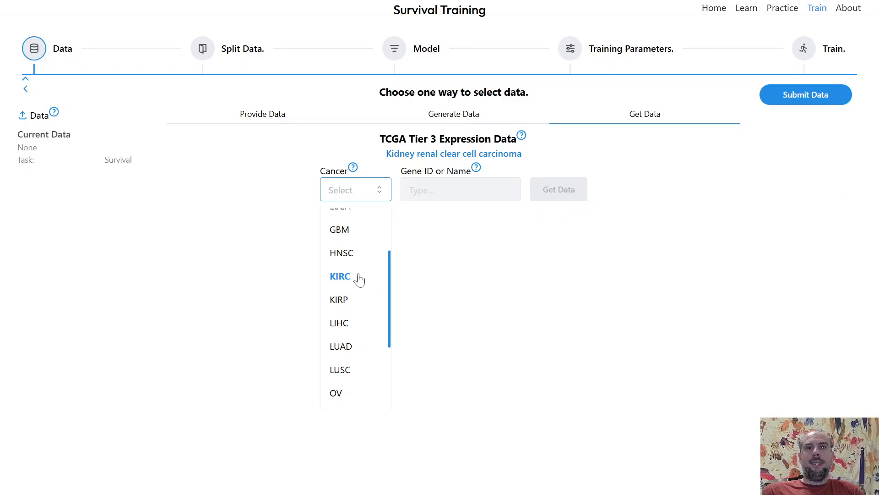
{"action": "scroll", "coordinate": [359, 279], "scroll_direction": "down", "scroll_amount": 2}
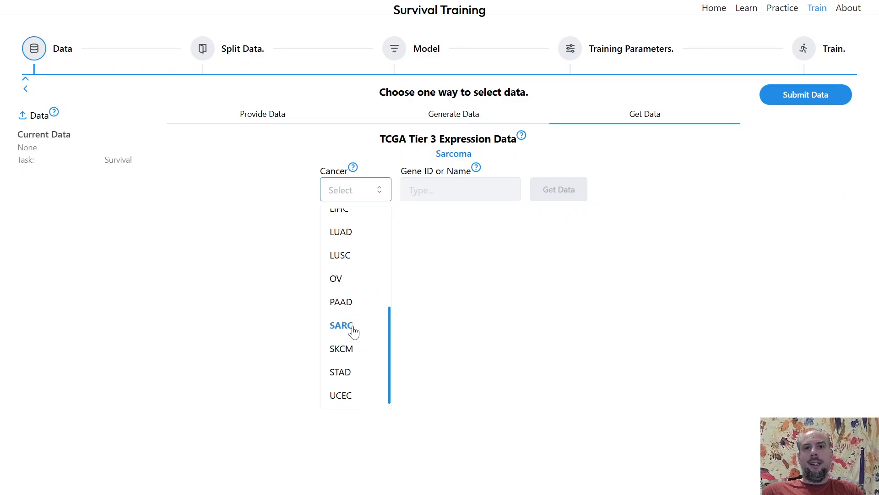
{"action": "left_click", "coordinate": [342, 325]}
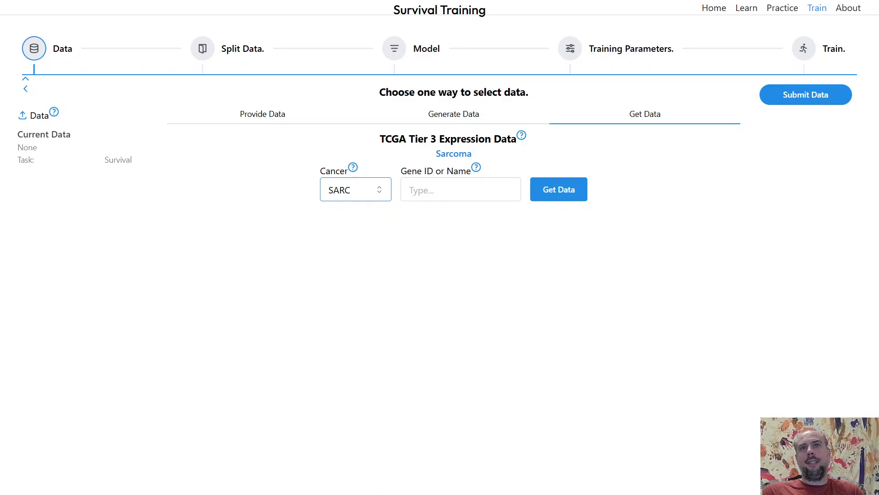
{"action": "left_click", "coordinate": [461, 189]}
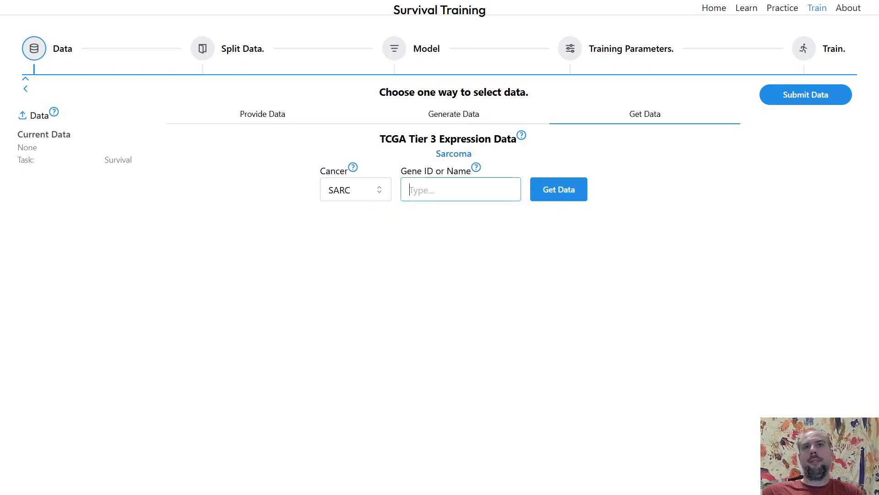
{"action": "type", "text": "acta"}
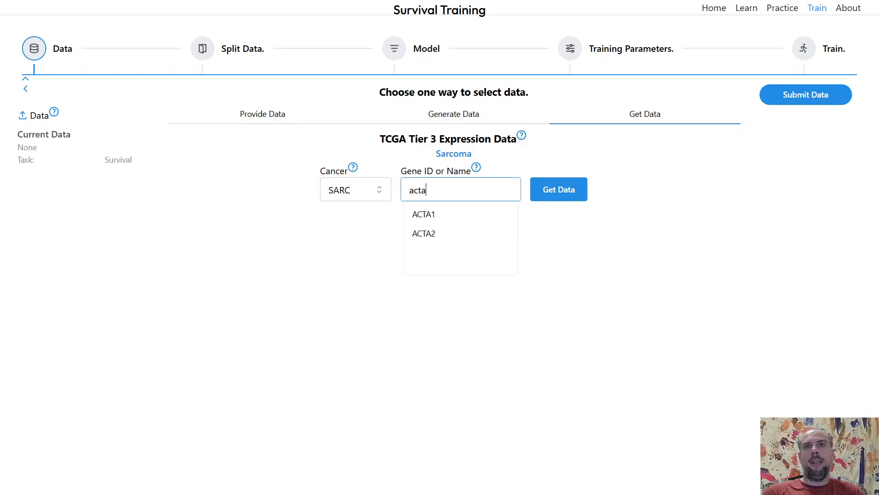
{"action": "left_click", "coordinate": [443, 213]}
{"action": "left_click", "coordinate": [553, 194]}
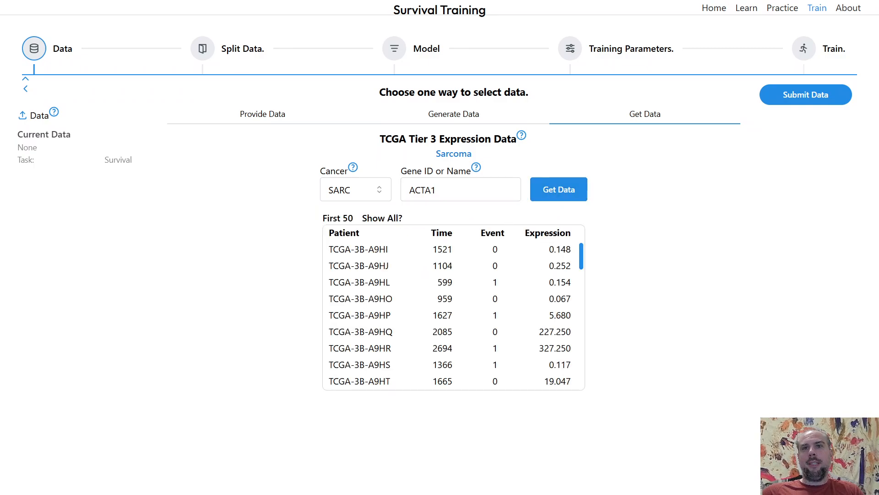
{"action": "left_click_drag", "start_coordinate": [582, 269], "coordinate": [539, 291]}
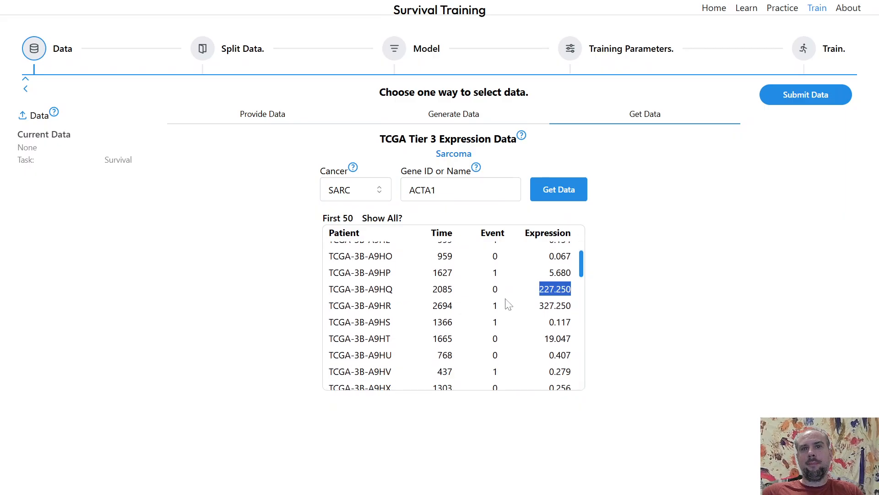
{"action": "left_click_drag", "start_coordinate": [394, 290], "coordinate": [333, 289]}
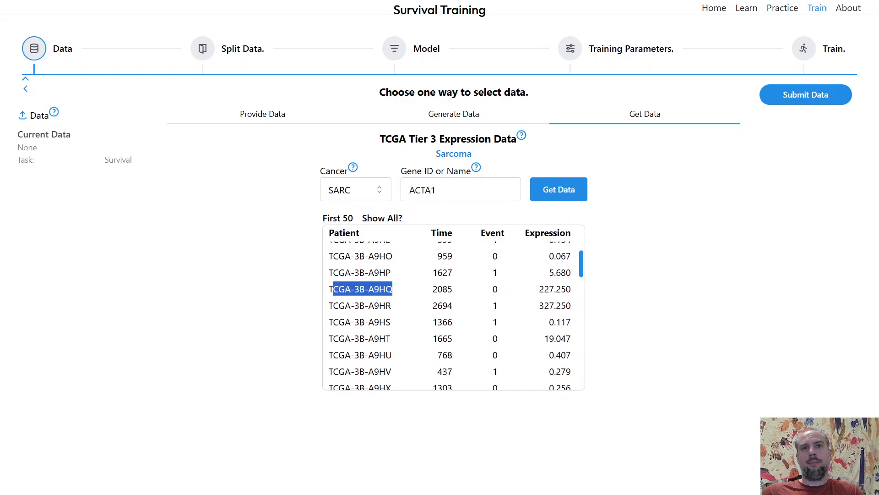
{"action": "left_click_drag", "start_coordinate": [394, 306], "coordinate": [328, 306]}
{"action": "left_click_drag", "start_coordinate": [587, 270], "coordinate": [579, 248]}
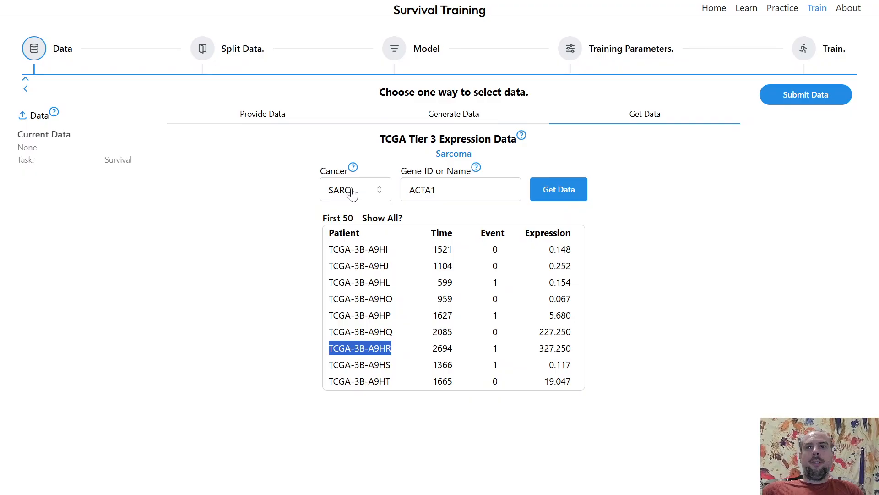
Switch the cancer to KIRC and fetch expression data for gene DONSON.
{"action": "left_click", "coordinate": [352, 194]}
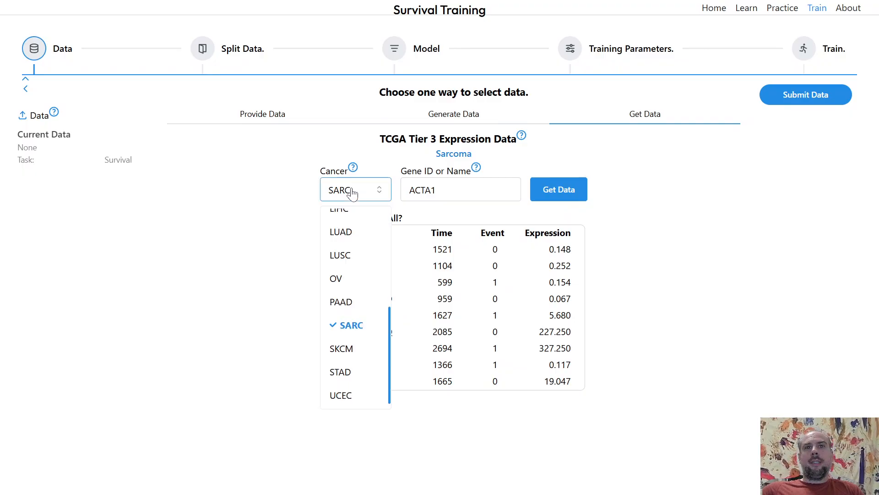
{"action": "scroll", "coordinate": [350, 235], "scroll_direction": "up", "scroll_amount": 1}
{"action": "left_click", "coordinate": [349, 220]}
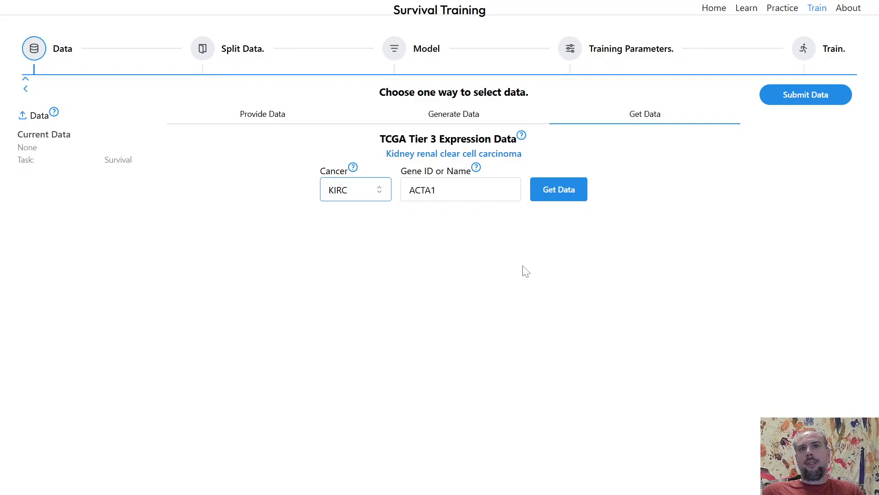
{"action": "left_click", "coordinate": [559, 271]}
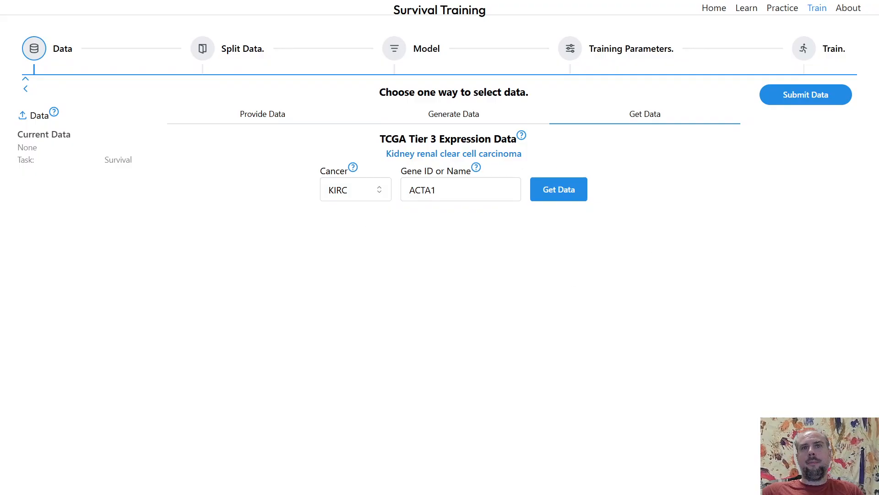
{"action": "left_click", "coordinate": [458, 190]}
{"action": "key", "text": "ctrl+a"}
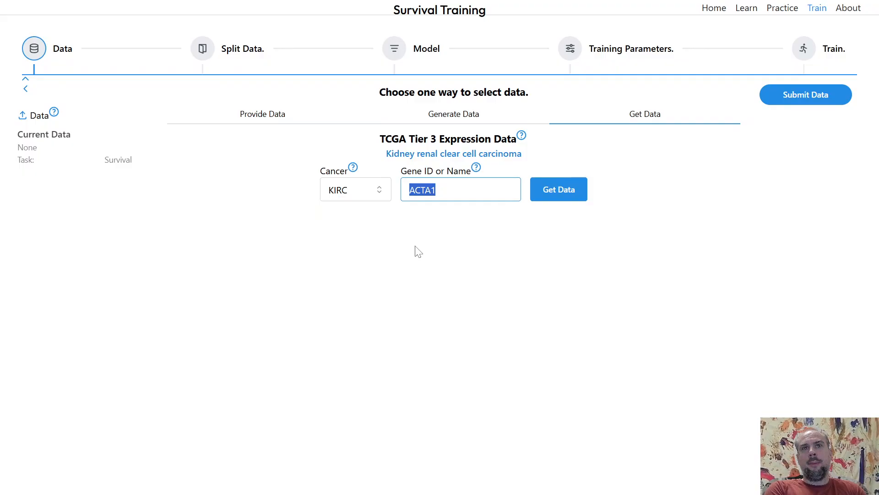
{"action": "type", "text": "donson"}
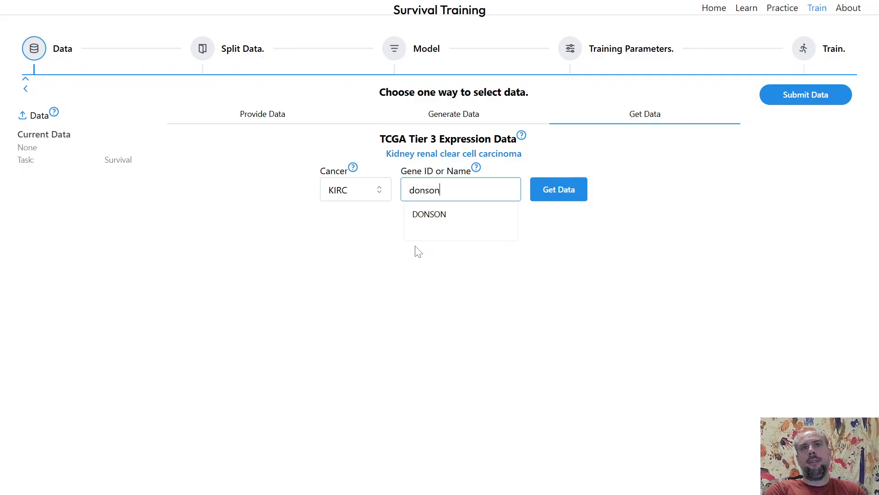
{"action": "key", "text": "Return"}
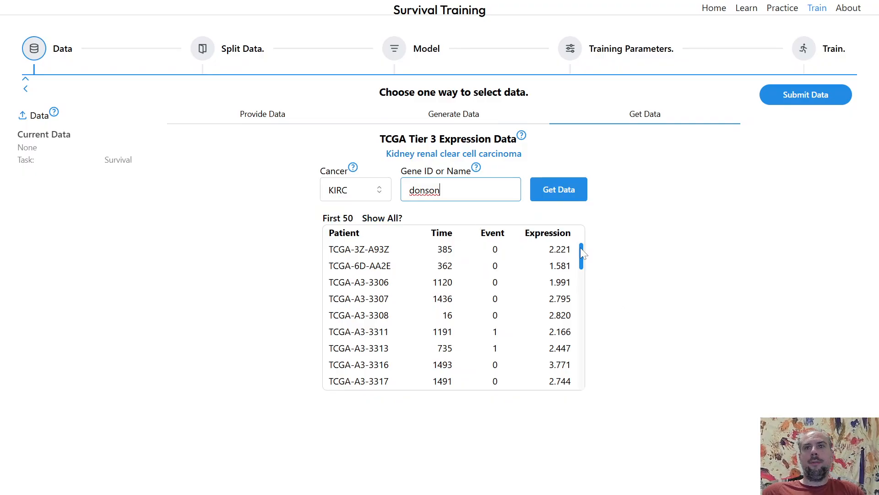
Show all patients in the DONSON expression table and scroll through their time, event and expression values.
{"action": "left_click_drag", "start_coordinate": [581, 247], "coordinate": [581, 250]}
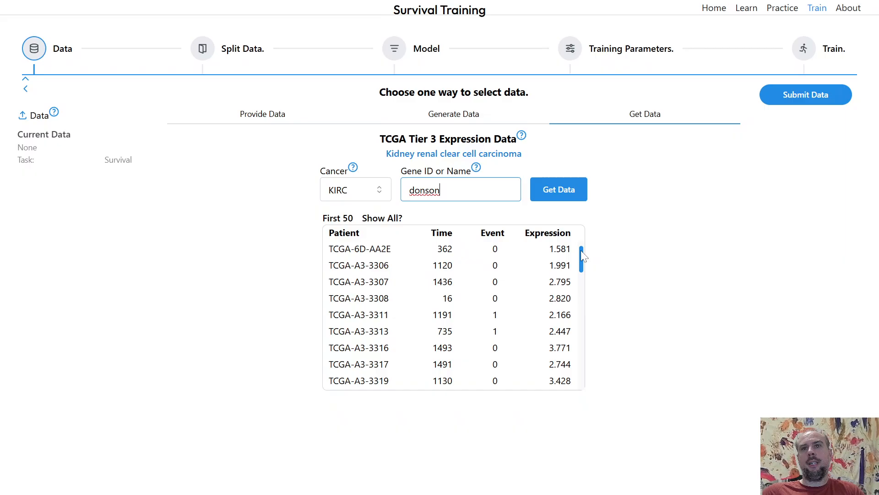
{"action": "left_click", "coordinate": [608, 270]}
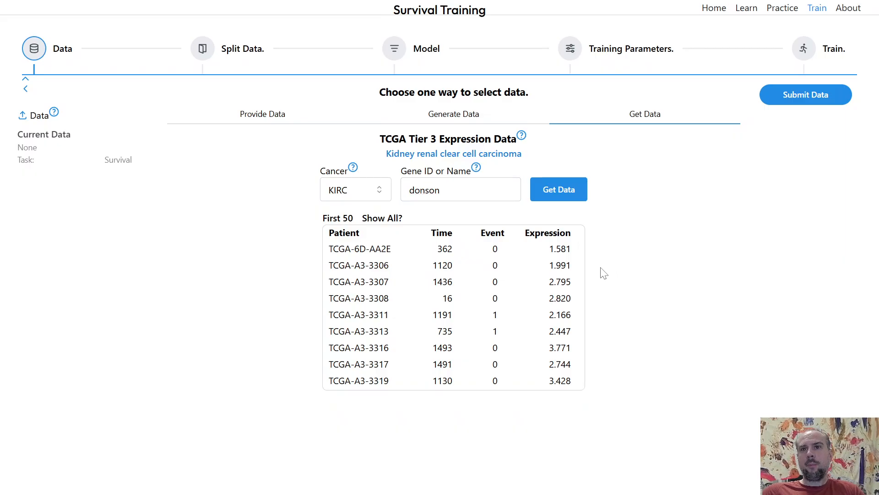
{"action": "left_click_drag", "start_coordinate": [581, 256], "coordinate": [586, 389]}
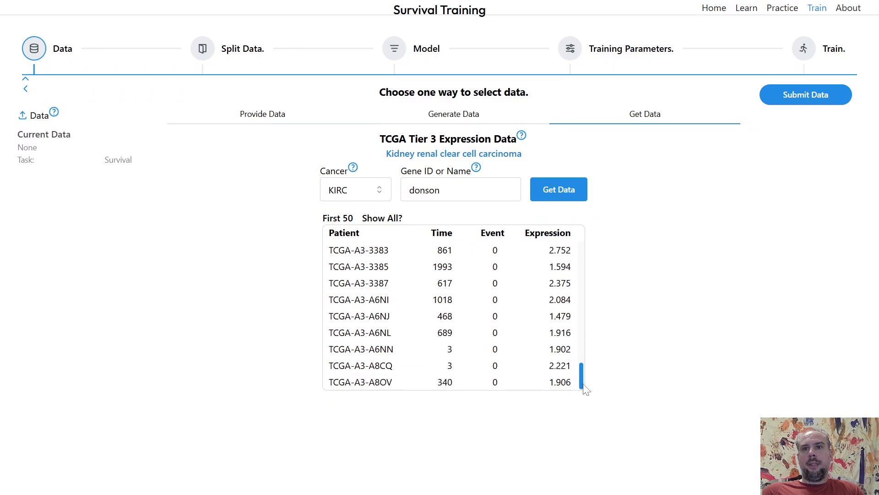
{"action": "left_click", "coordinate": [391, 218]}
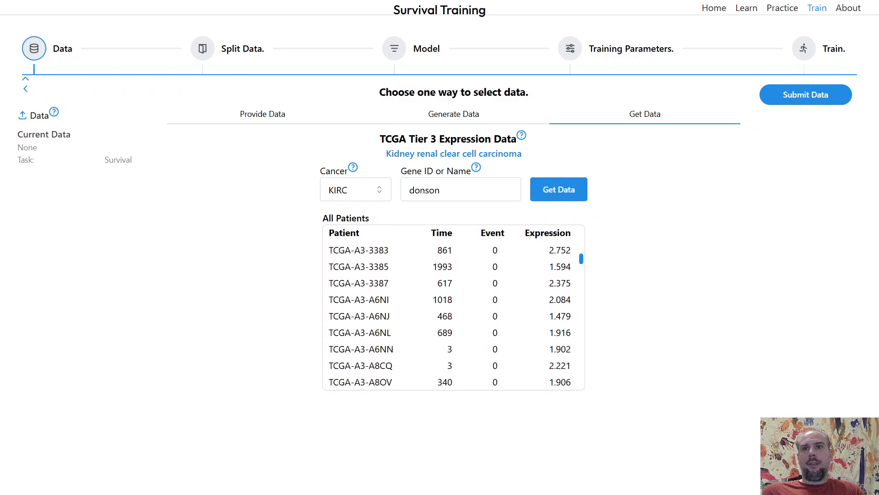
{"action": "scroll", "coordinate": [568, 312], "scroll_direction": "down", "scroll_amount": 5}
{"action": "left_click_drag", "start_coordinate": [581, 265], "coordinate": [585, 305]}
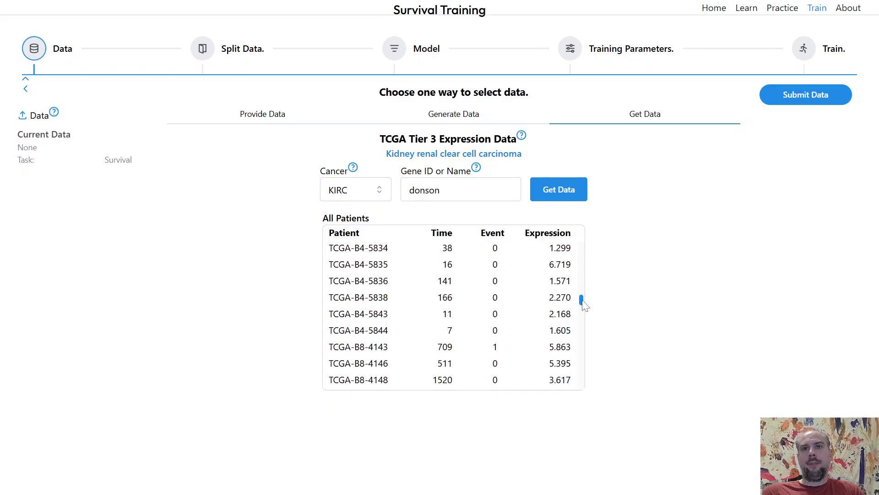
{"action": "left_click_drag", "start_coordinate": [550, 265], "coordinate": [561, 264]}
{"action": "scroll", "coordinate": [561, 264], "scroll_direction": "down", "scroll_amount": 20}
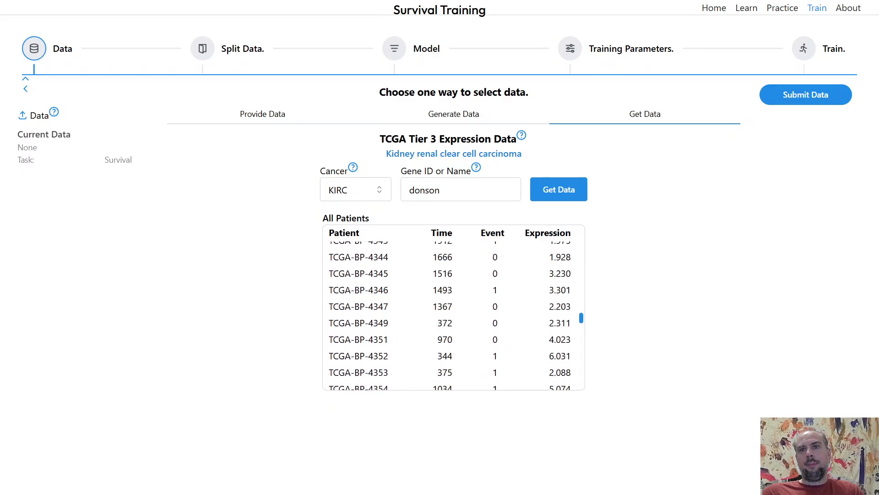
{"action": "scroll", "coordinate": [547, 302], "scroll_direction": "down", "scroll_amount": 20}
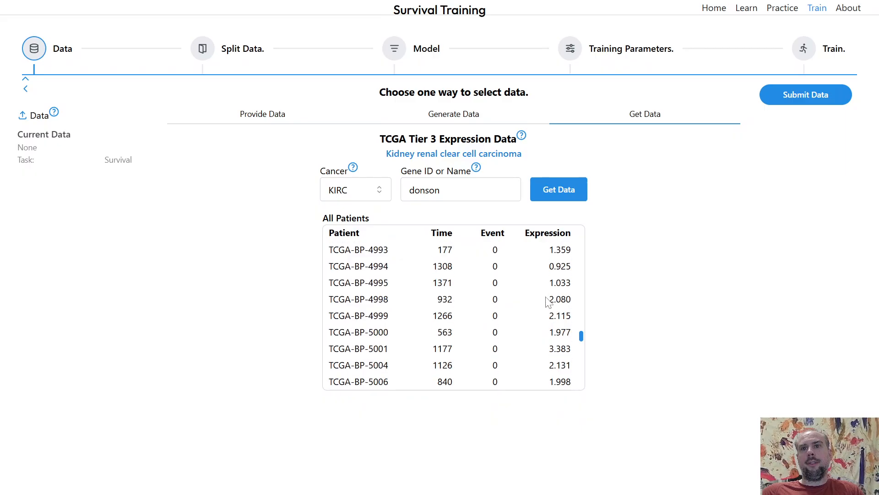
{"action": "scroll", "coordinate": [547, 302], "scroll_direction": "down", "scroll_amount": 3}
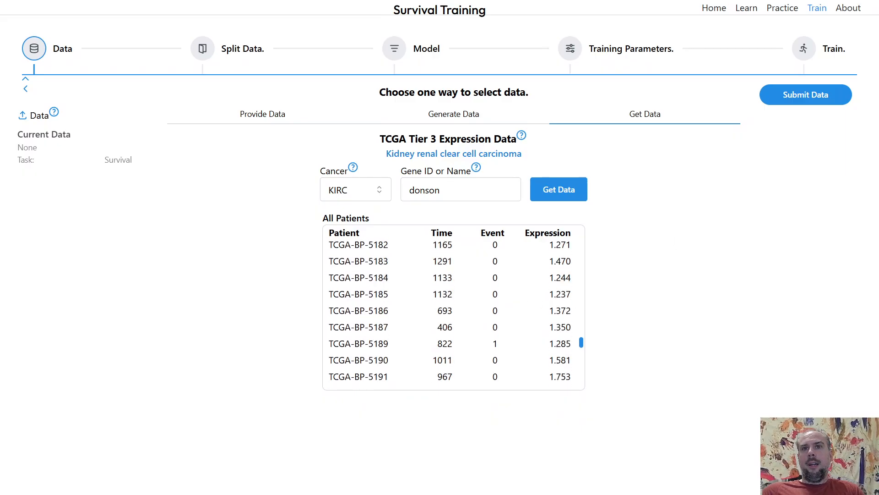
{"action": "left_click_drag", "start_coordinate": [583, 344], "coordinate": [578, 245]}
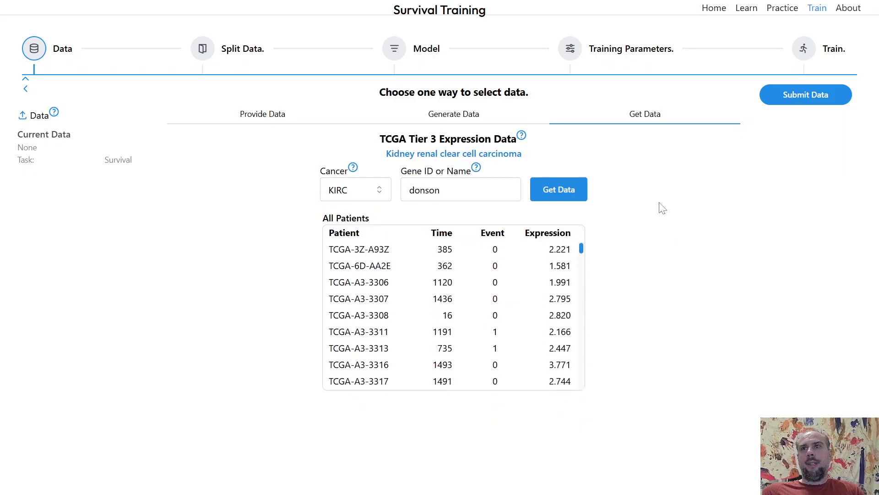
Submit the data, open data splitting, stratify by events, and make folds with K-Folds set to 1.
{"action": "left_click", "coordinate": [805, 102]}
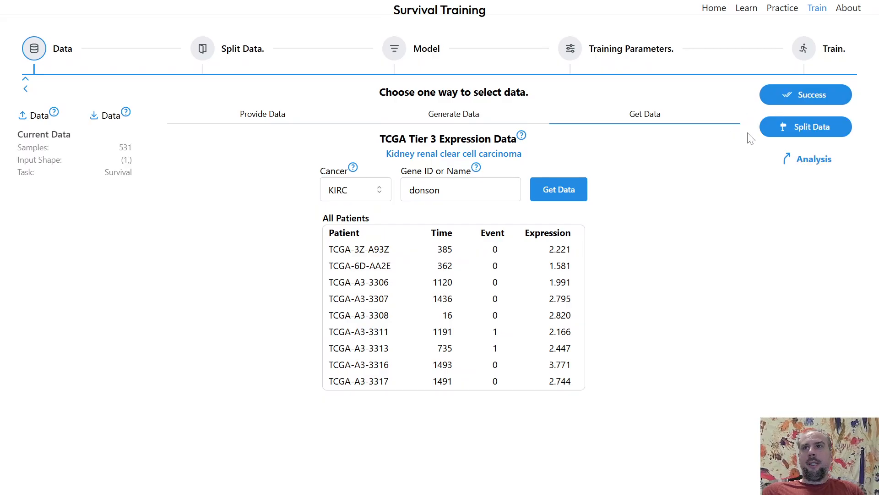
{"action": "left_click", "coordinate": [778, 131]}
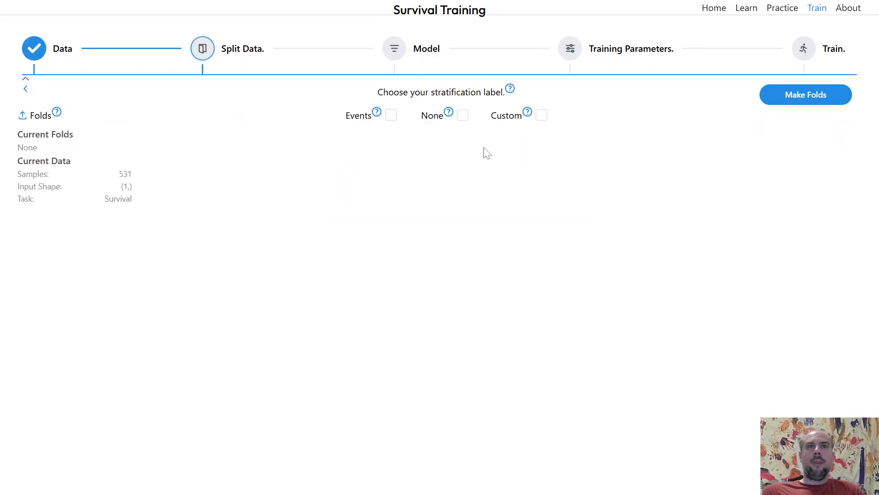
{"action": "left_click", "coordinate": [391, 118]}
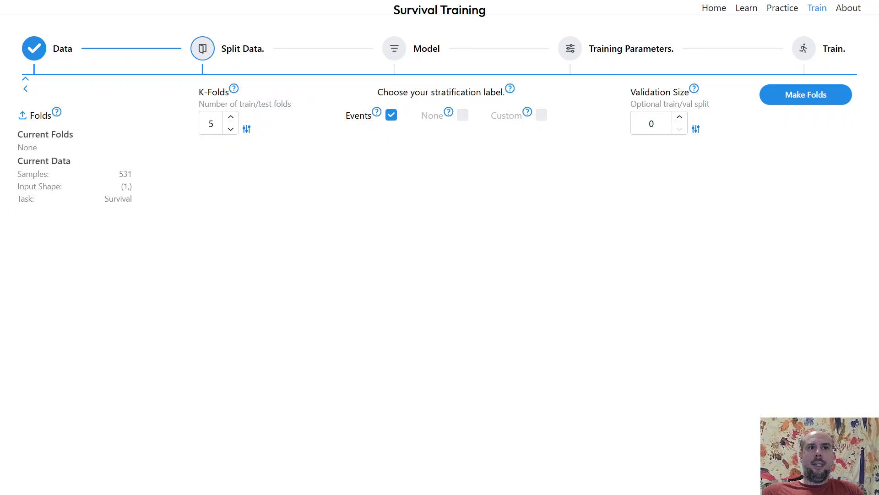
{"action": "left_click", "coordinate": [215, 124]}
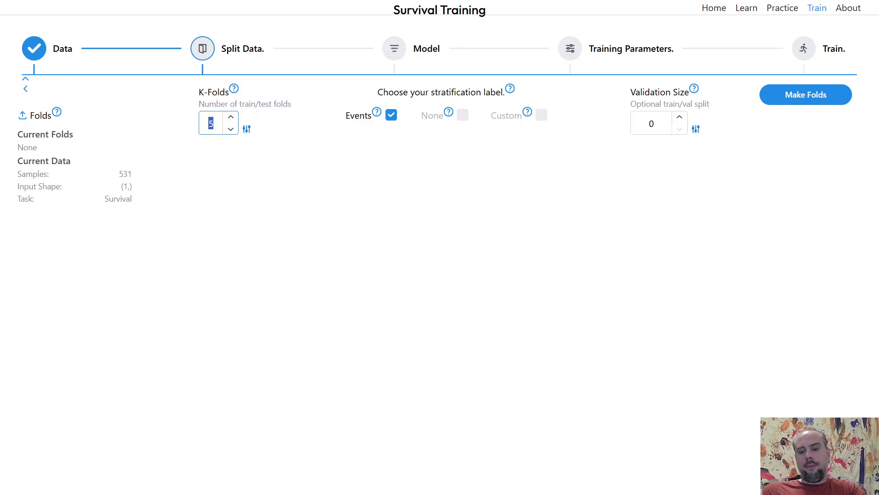
{"action": "key", "text": "Return"}
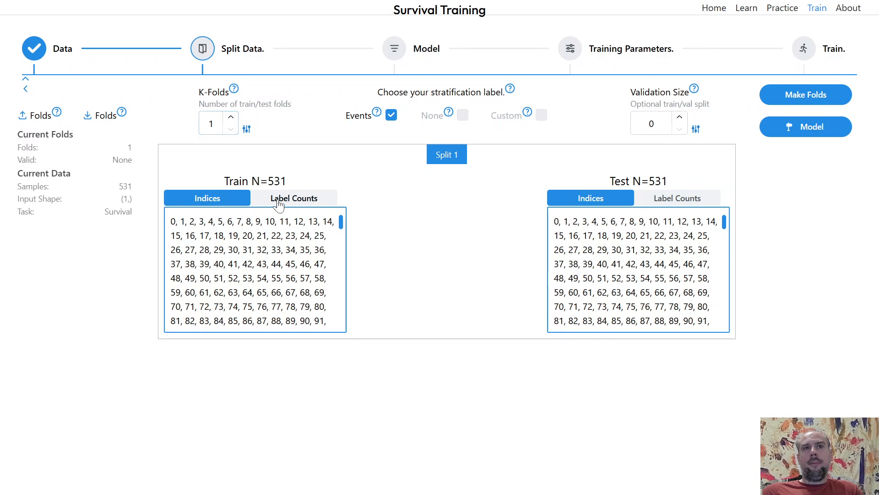
View the training split's label counts.
{"action": "left_click", "coordinate": [277, 200]}
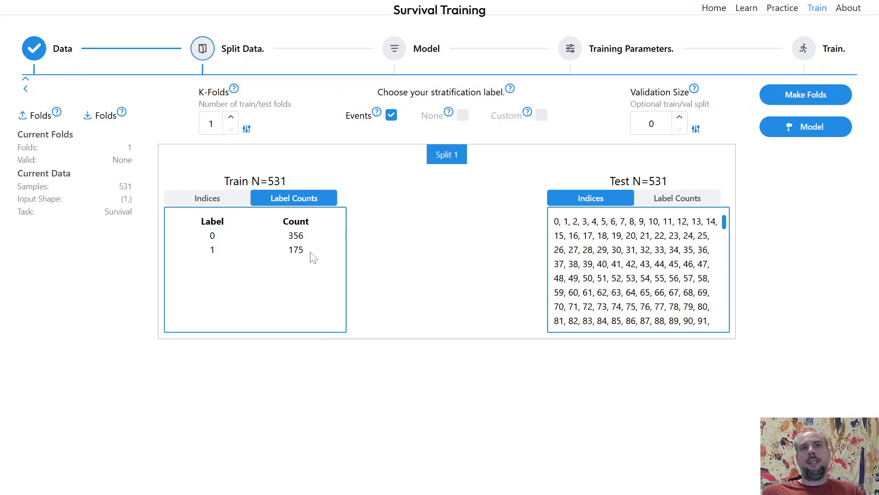
{"action": "left_click_drag", "start_coordinate": [311, 255], "coordinate": [288, 258]}
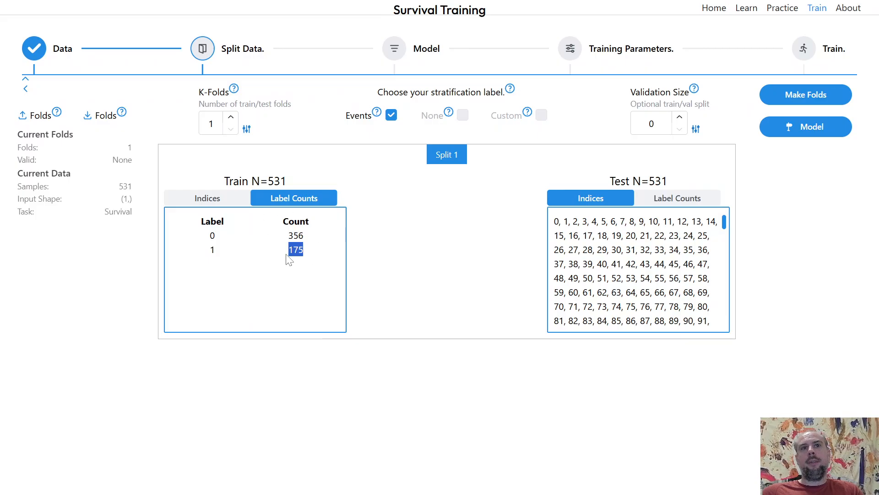
{"action": "left_click", "coordinate": [384, 262]}
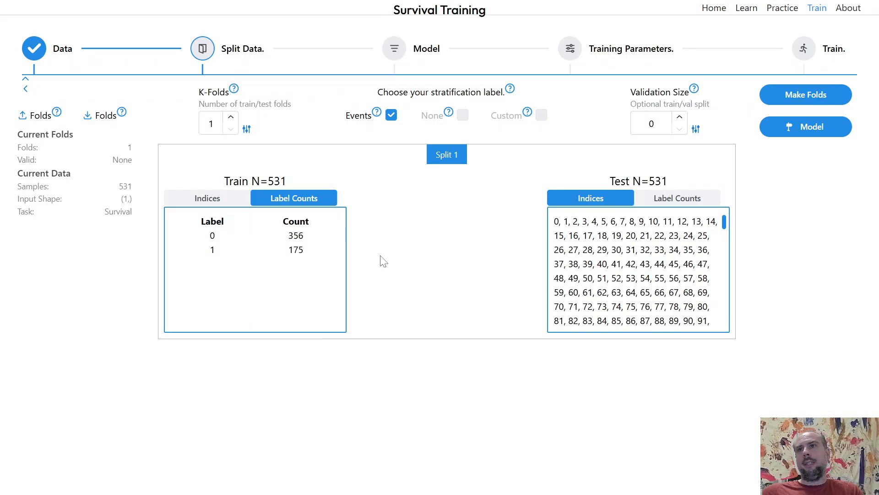
Move on to the model stage and load the default FCN layers.
{"action": "left_click", "coordinate": [793, 127]}
{"action": "left_click", "coordinate": [135, 180]}
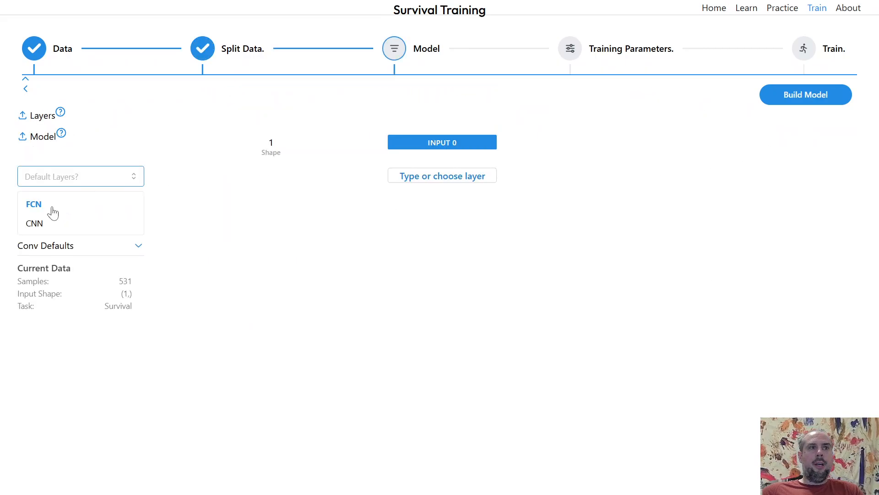
{"action": "left_click", "coordinate": [53, 211]}
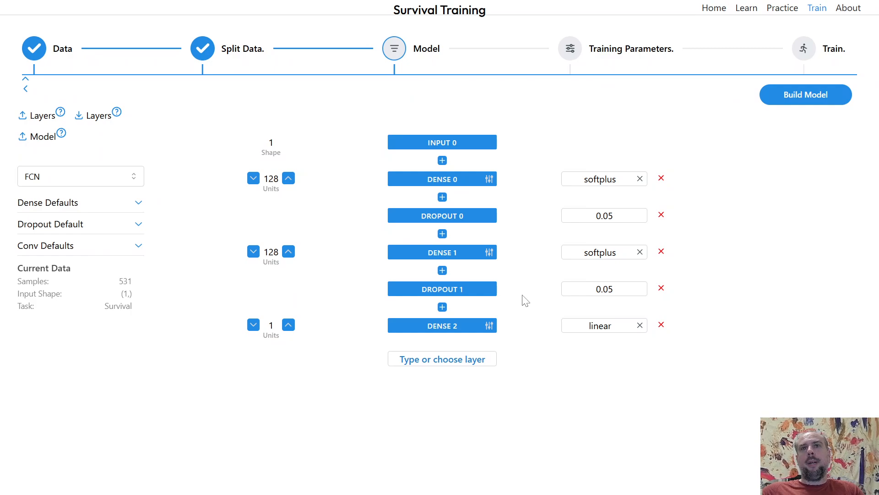
Toggle Use Bias in the final dense layer's optional parameters, build the model and continue to training parameters.
{"action": "left_click", "coordinate": [490, 326]}
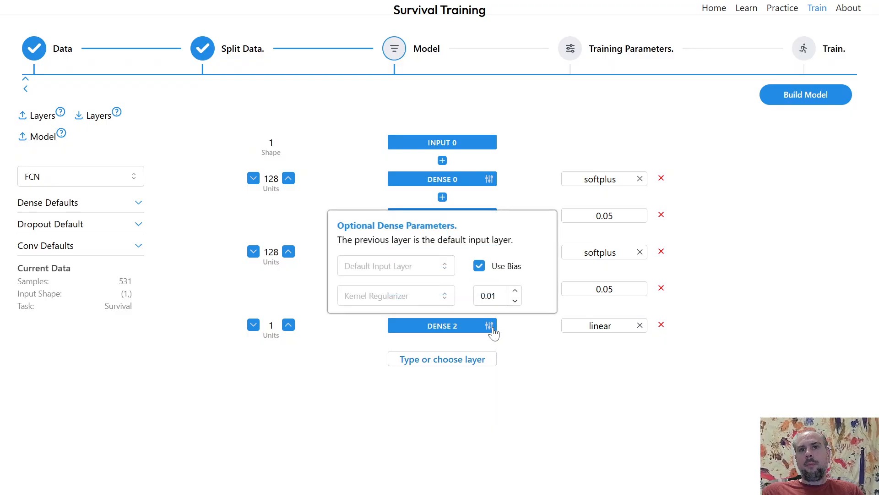
{"action": "left_click", "coordinate": [479, 266]}
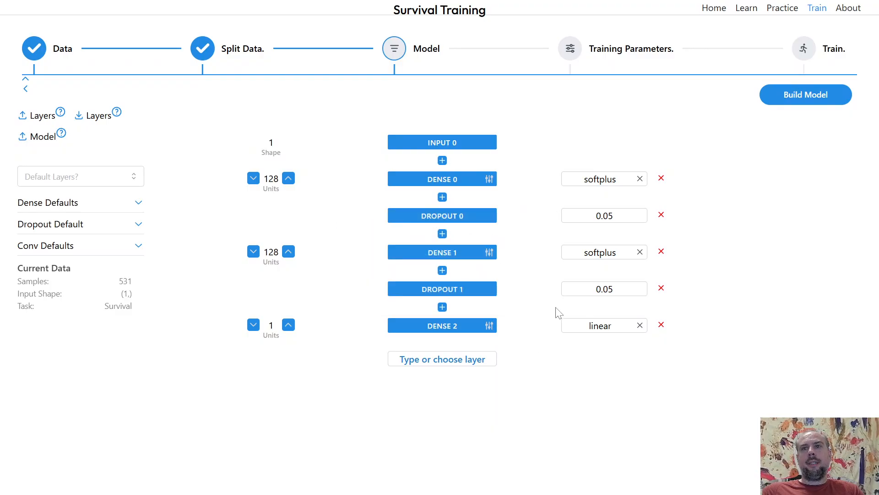
{"action": "left_click", "coordinate": [784, 111]}
{"action": "left_click", "coordinate": [806, 127]}
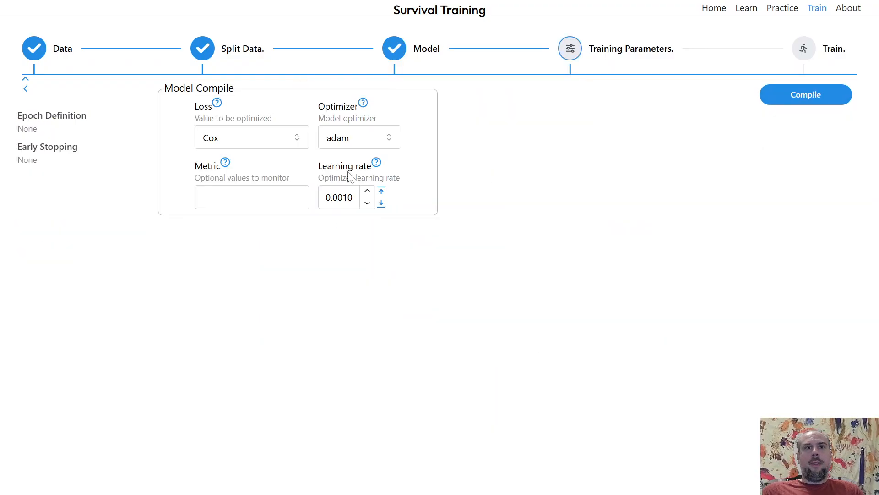
Add C-index as the monitored metric and compile the model.
{"action": "left_click", "coordinate": [252, 197]}
{"action": "left_click", "coordinate": [257, 249]}
{"action": "left_click", "coordinate": [467, 261]}
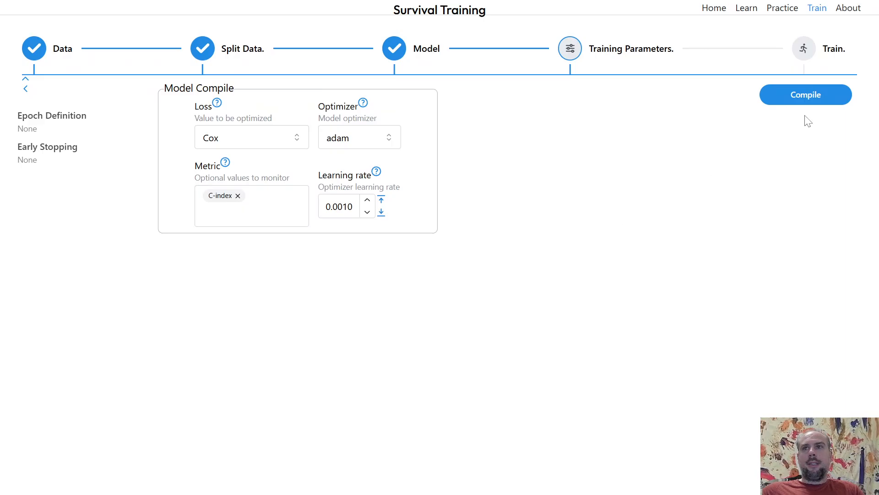
{"action": "left_click", "coordinate": [806, 97]}
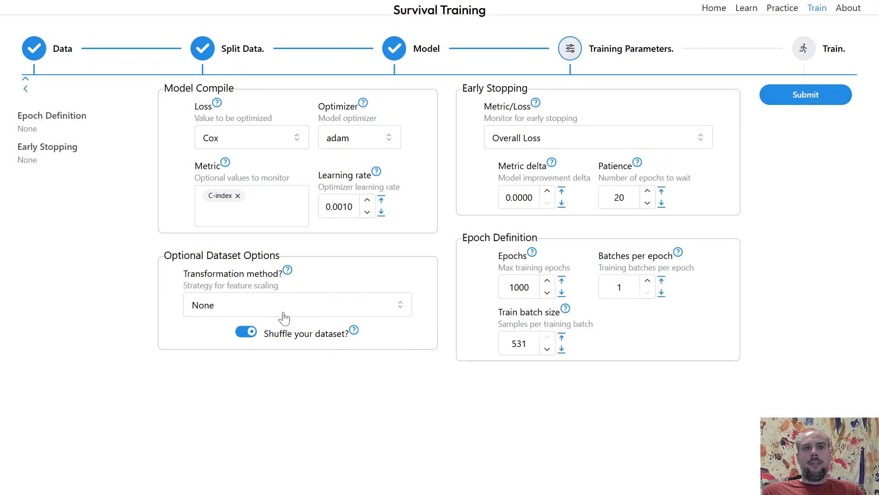
Turn off dataset shuffling, set metric delta to 0.0002 and batches per epoch to 4, and submit.
{"action": "left_click", "coordinate": [248, 333]}
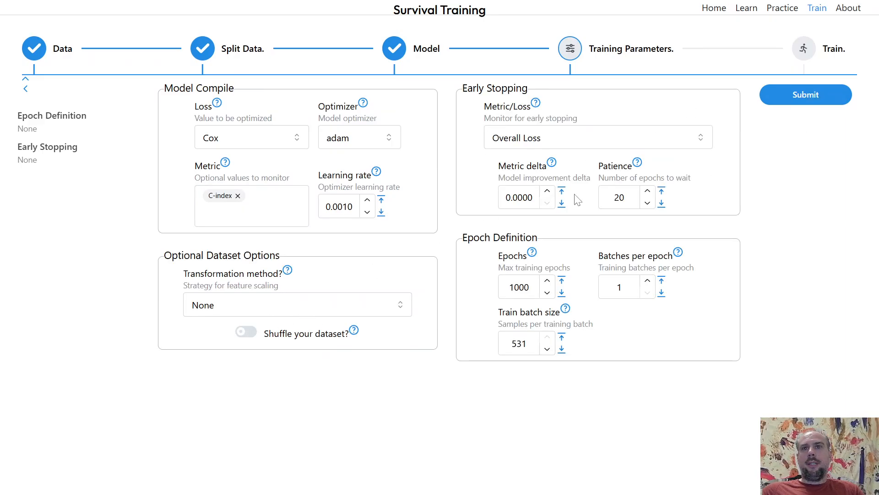
{"action": "left_click", "coordinate": [548, 193]}
{"action": "left_click", "coordinate": [548, 203]}
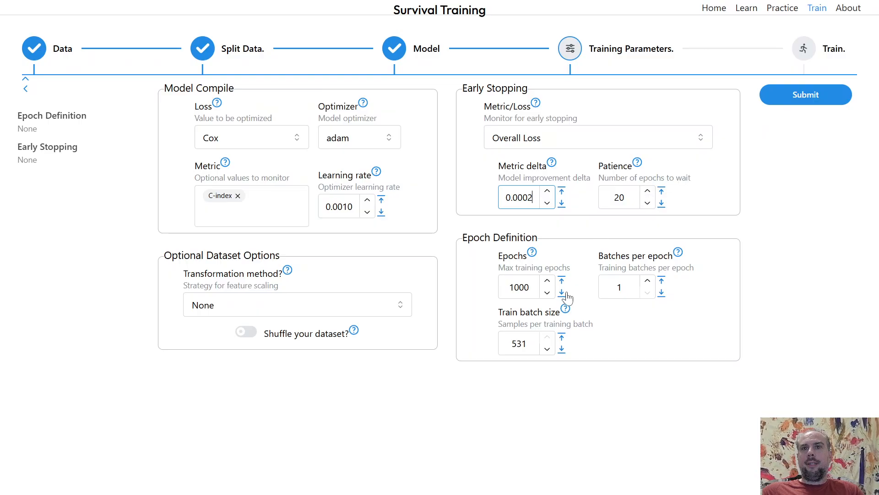
{"action": "triple_click", "coordinate": [647, 283]}
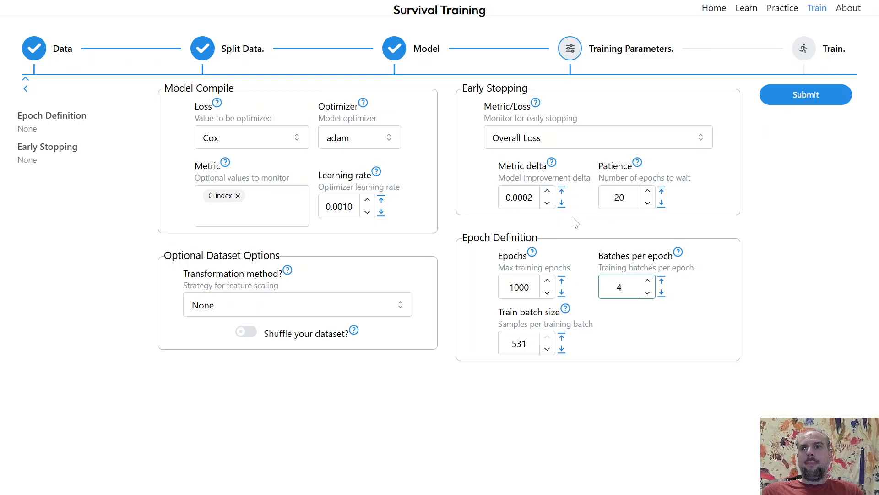
{"action": "left_click", "coordinate": [818, 99]}
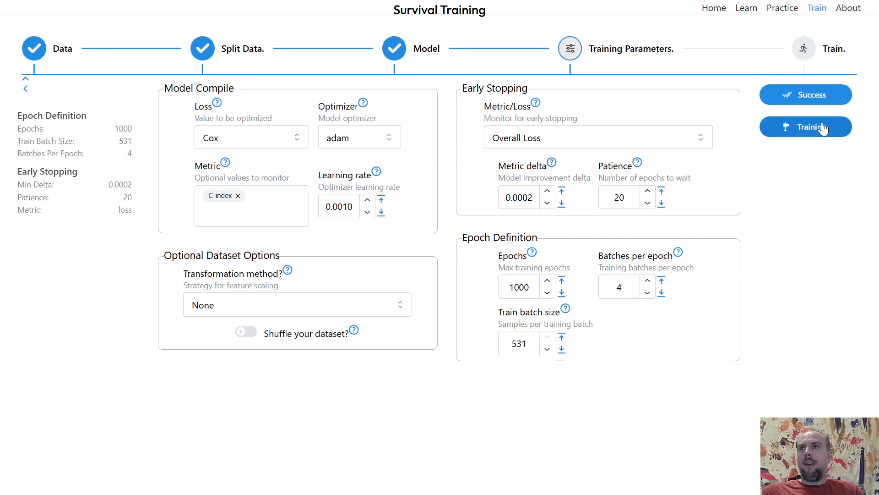
Start training the model and show the predictions plot.
{"action": "left_click", "coordinate": [819, 127]}
{"action": "left_click", "coordinate": [808, 100]}
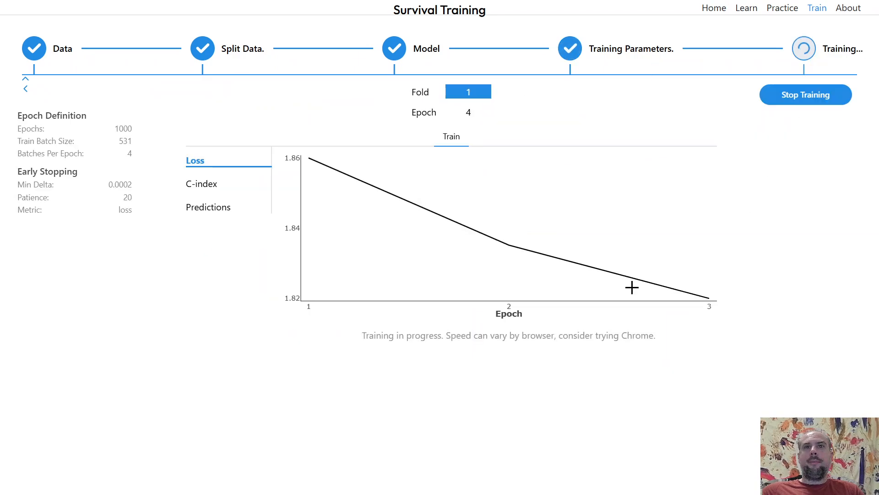
{"action": "left_click", "coordinate": [226, 210]}
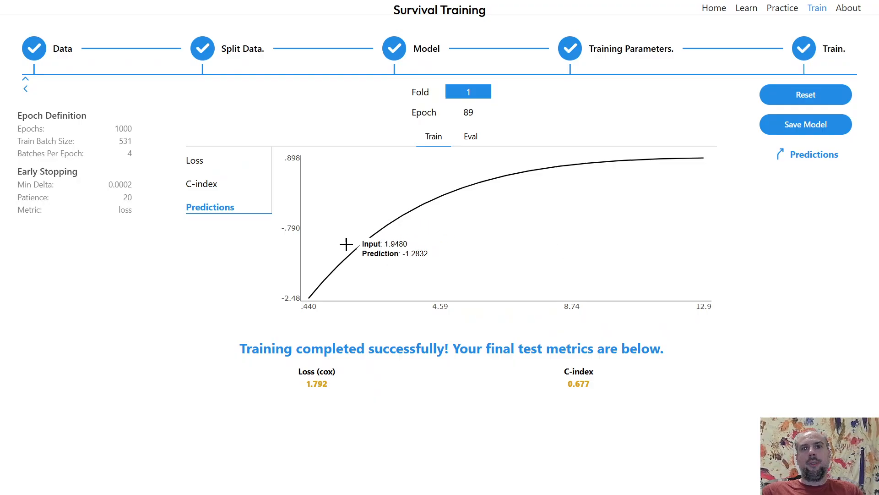
Reset the training, return to training parameters and set the transformation method to Log.
{"action": "mouse_move", "coordinate": [386, 232]}
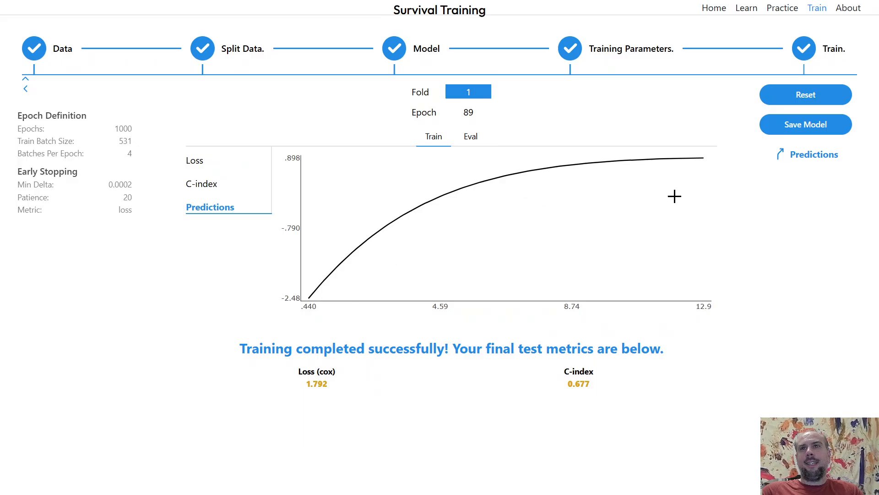
{"action": "mouse_move", "coordinate": [678, 174]}
{"action": "left_click", "coordinate": [810, 95]}
{"action": "left_click", "coordinate": [611, 58]}
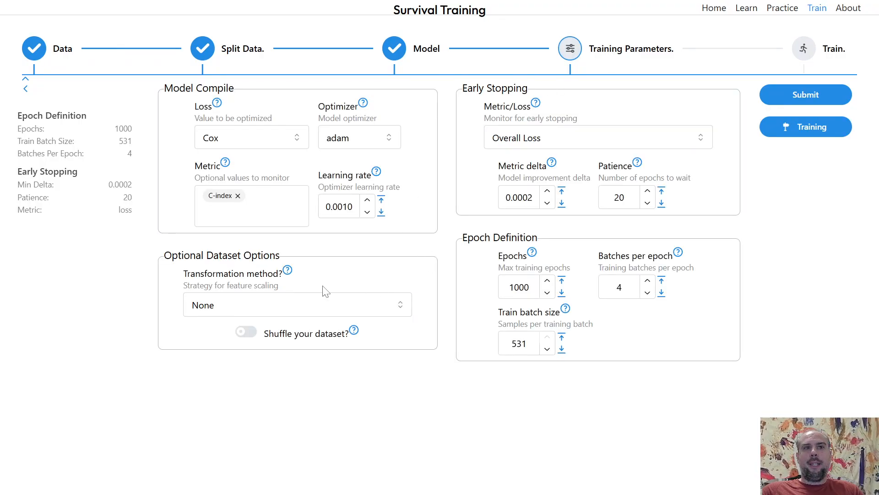
{"action": "left_click", "coordinate": [305, 304]}
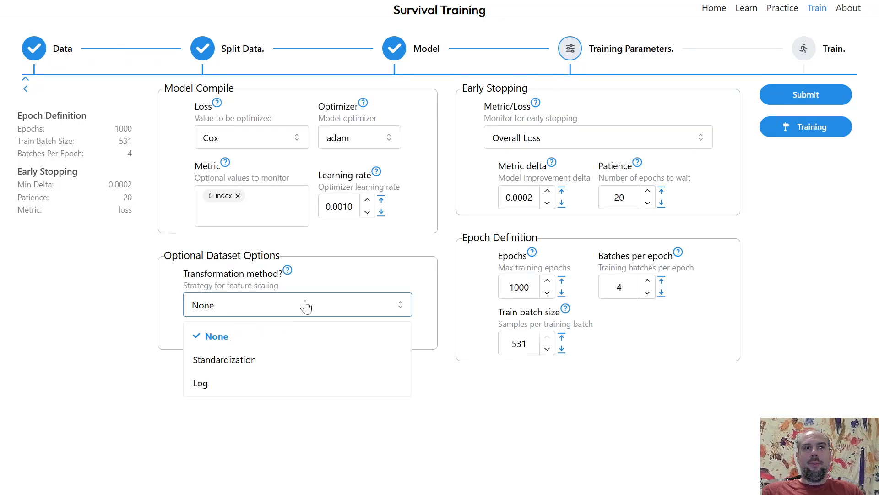
{"action": "left_click", "coordinate": [205, 387]}
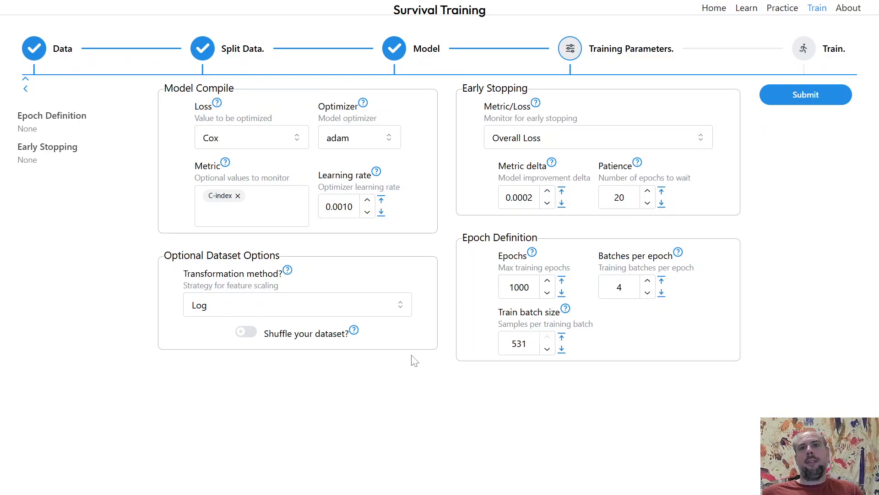
Submit the parameters, start training again and show the predictions plot.
{"action": "left_click", "coordinate": [843, 95]}
{"action": "left_click", "coordinate": [825, 127]}
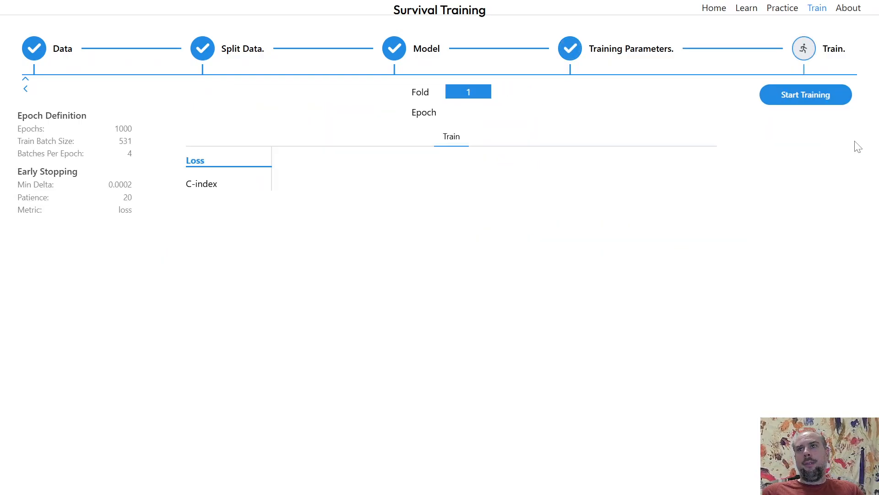
{"action": "left_click", "coordinate": [833, 103]}
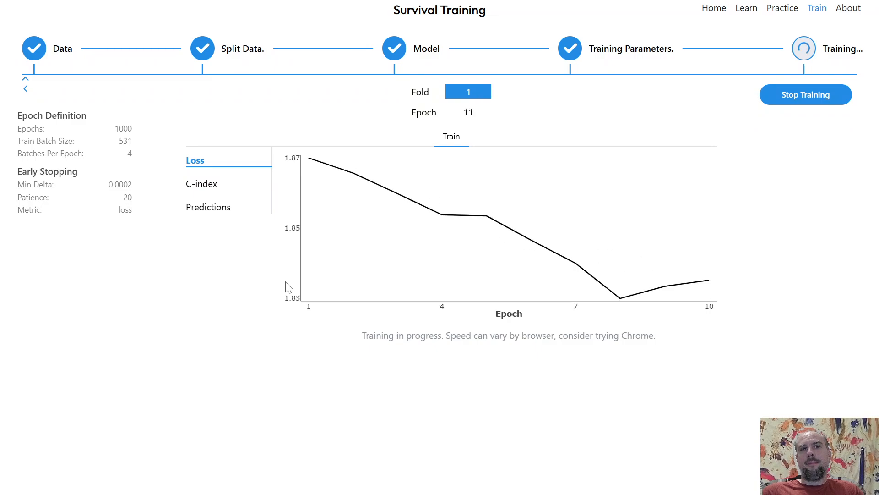
{"action": "left_click", "coordinate": [209, 207]}
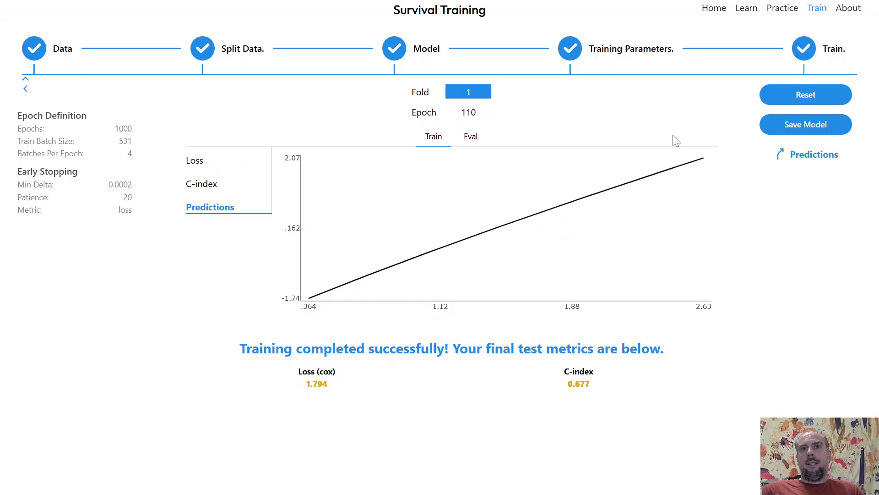
Reset training and return to the data stage's data generation.
{"action": "left_click", "coordinate": [404, 56]}
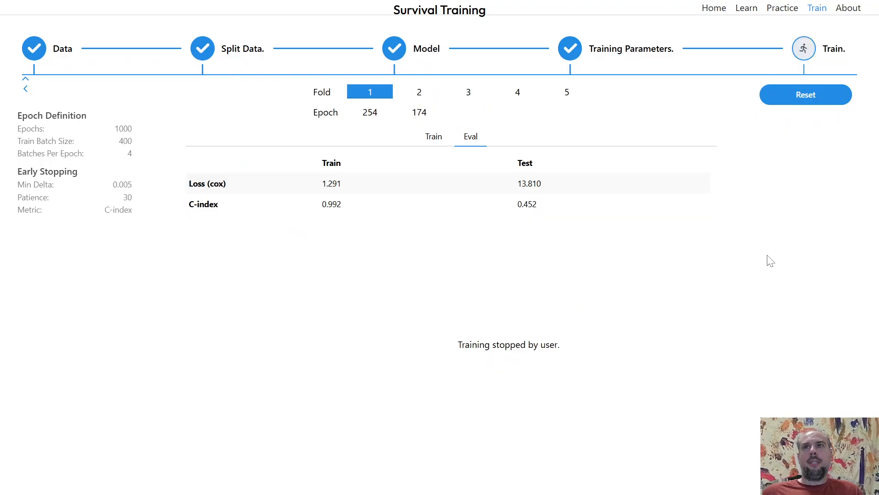
{"action": "left_click", "coordinate": [797, 99]}
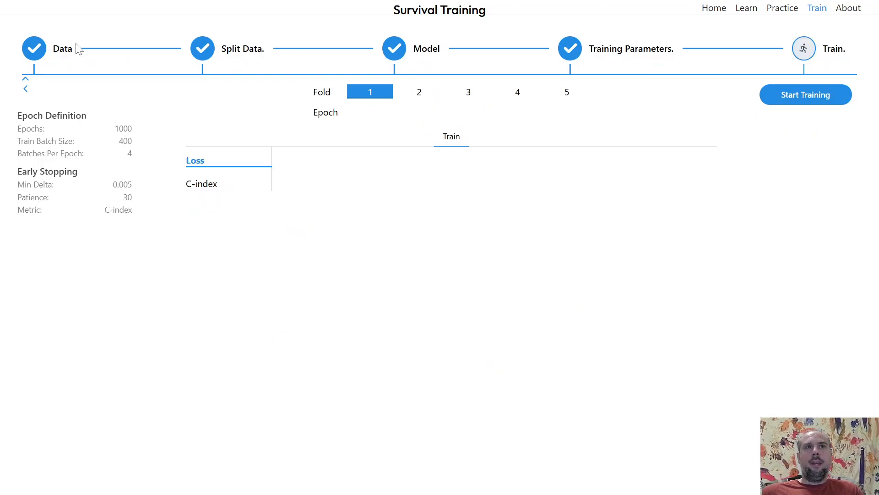
{"action": "left_click", "coordinate": [51, 49]}
{"action": "left_click", "coordinate": [472, 221]}
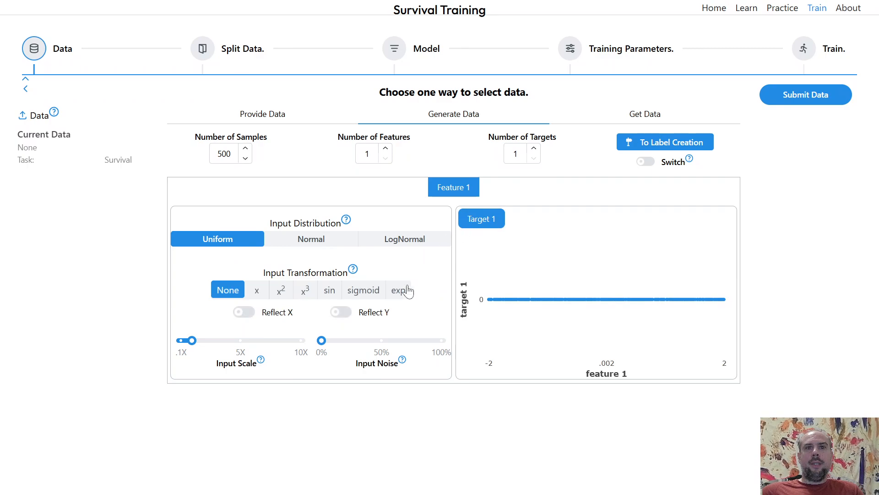
Apply an exp input transformation, reflect both X and Y, and set the input scale to 0.85.
{"action": "left_click", "coordinate": [402, 296]}
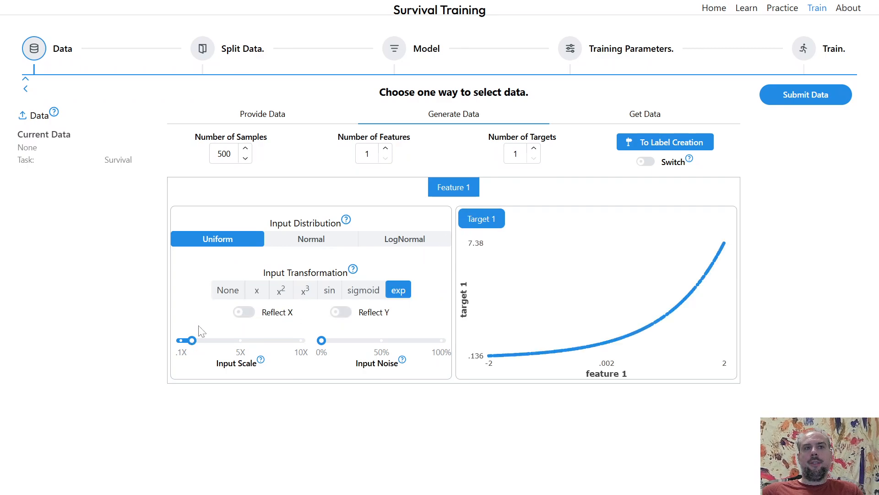
{"action": "left_click", "coordinate": [342, 312]}
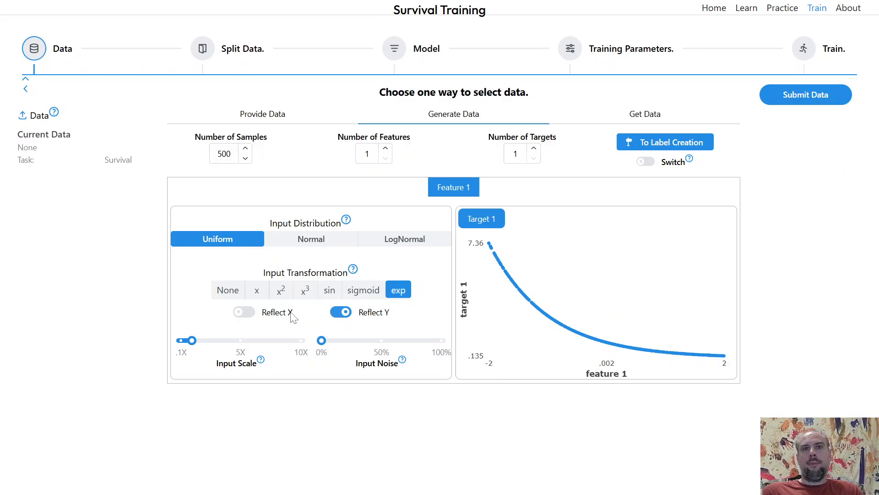
{"action": "left_click", "coordinate": [244, 312]}
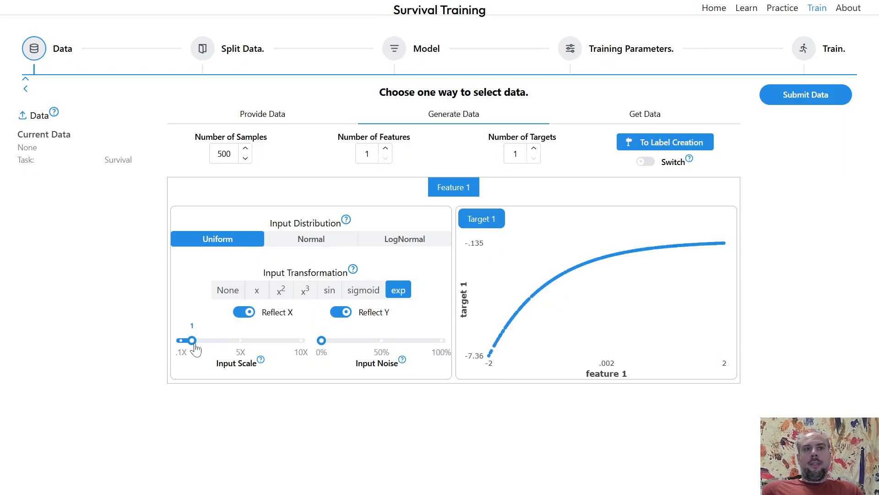
{"action": "left_click_drag", "start_coordinate": [196, 349], "coordinate": [191, 349]}
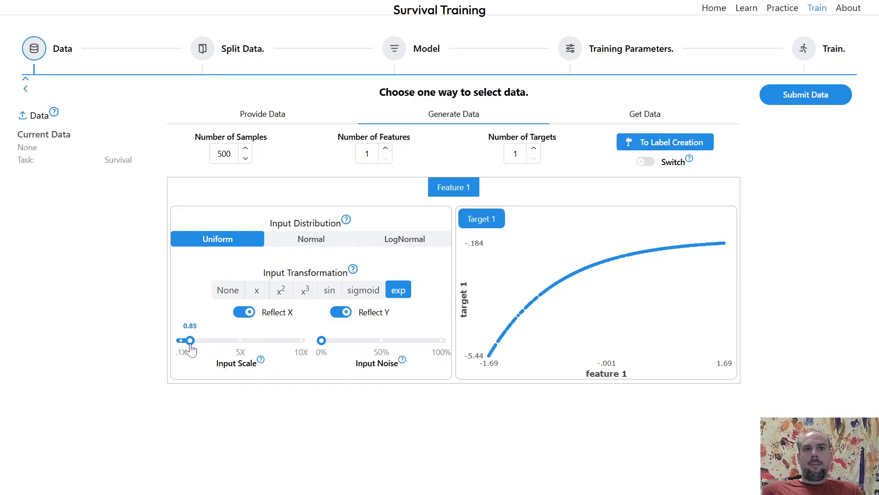
Set the number of samples to 531 and proceed to label creation.
{"action": "double_click", "coordinate": [224, 153]}
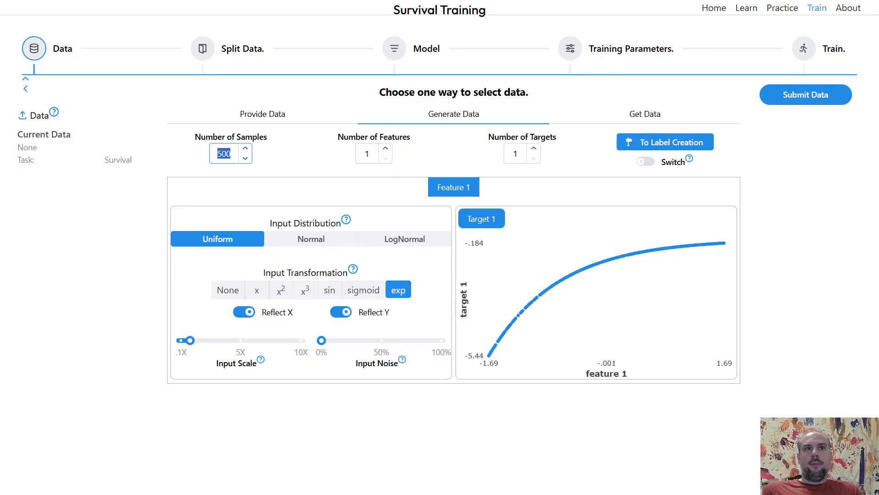
{"action": "type", "text": "531"}
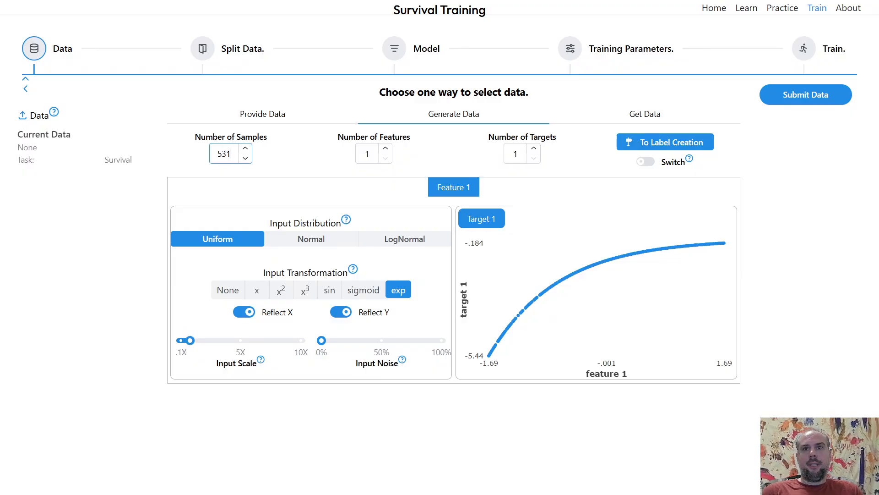
{"action": "left_click", "coordinate": [623, 144]}
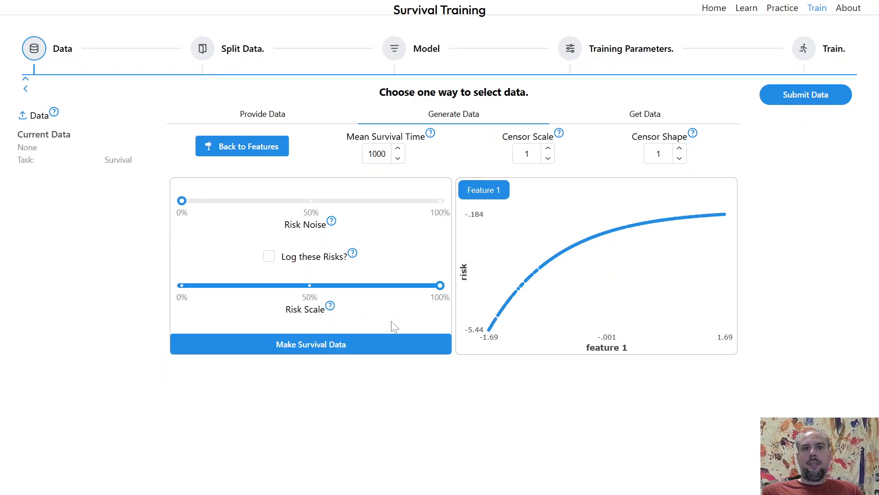
Make the survival data and show its event counts.
{"action": "left_click", "coordinate": [398, 349]}
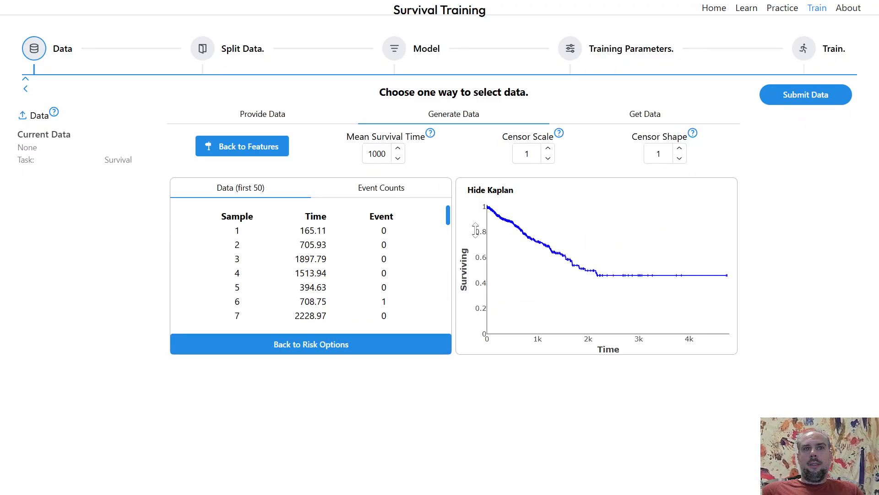
{"action": "left_click", "coordinate": [405, 196]}
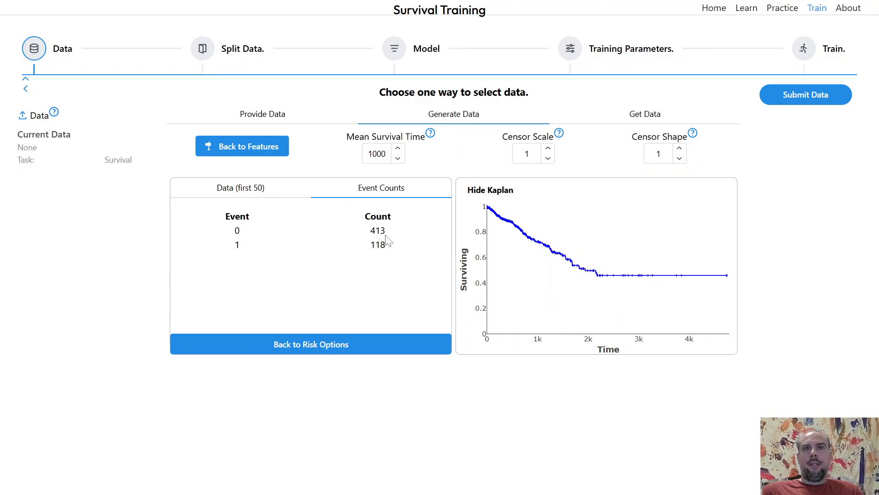
Set the censor scale to 1.34 and submit the simulated survival data.
{"action": "double_click", "coordinate": [379, 245]}
{"action": "left_click_drag", "start_coordinate": [547, 152], "coordinate": [548, 152]}
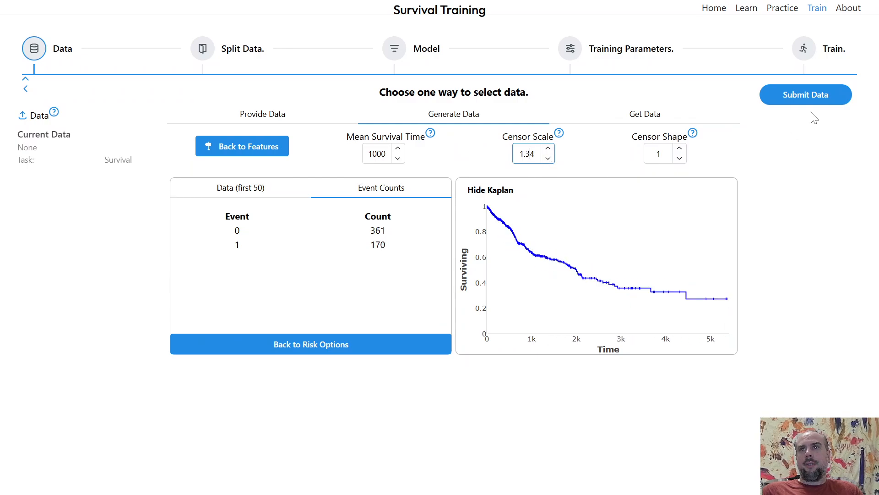
{"action": "left_click", "coordinate": [809, 97]}
{"action": "left_click", "coordinate": [809, 159]}
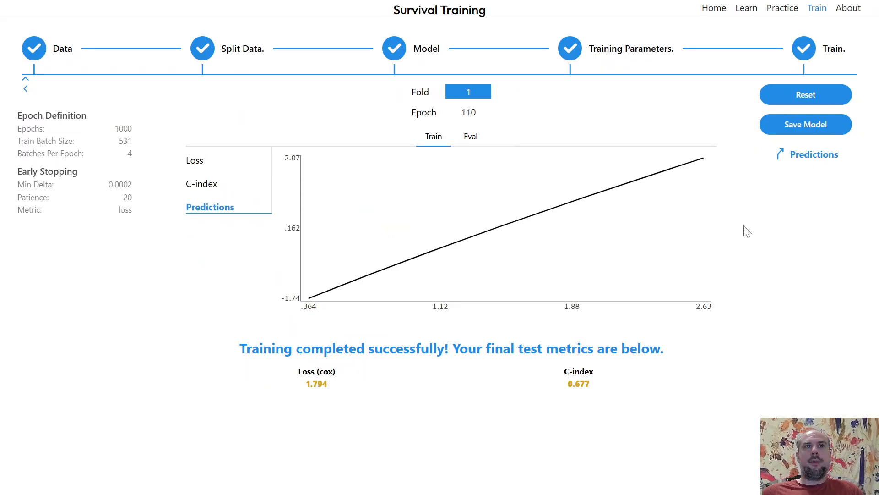
Reset training and fetch TCGA Tier 3 expression data for cancer KIRC and gene donson.
{"action": "left_click", "coordinate": [804, 103]}
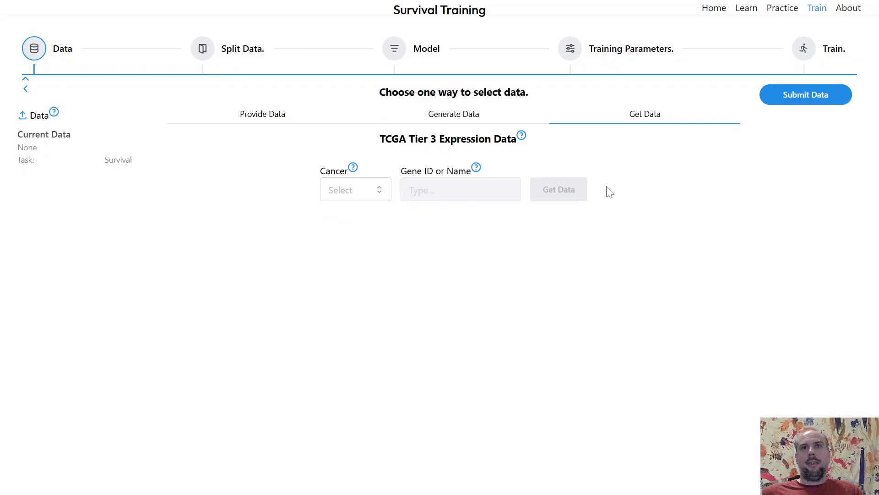
{"action": "left_click", "coordinate": [382, 190]}
{"action": "scroll", "coordinate": [357, 318], "scroll_direction": "down", "scroll_amount": 1}
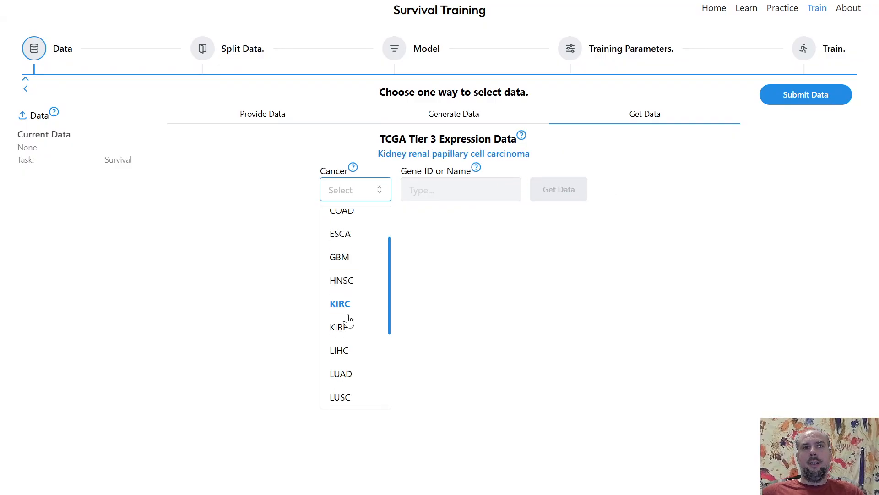
{"action": "left_click", "coordinate": [343, 303]}
{"action": "left_click", "coordinate": [427, 190]}
{"action": "type", "text": "donson"}
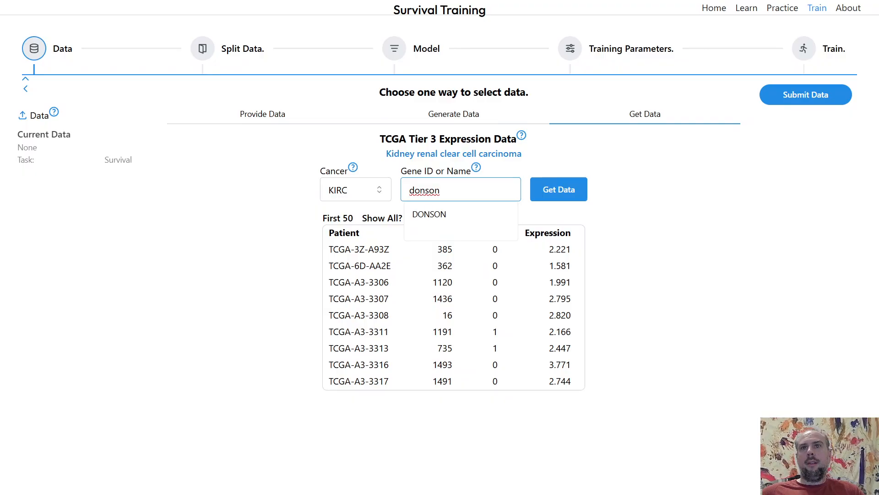
{"action": "left_click", "coordinate": [558, 189]}
Submit the TCGA data and open its risk analysis.
{"action": "left_click", "coordinate": [814, 98]}
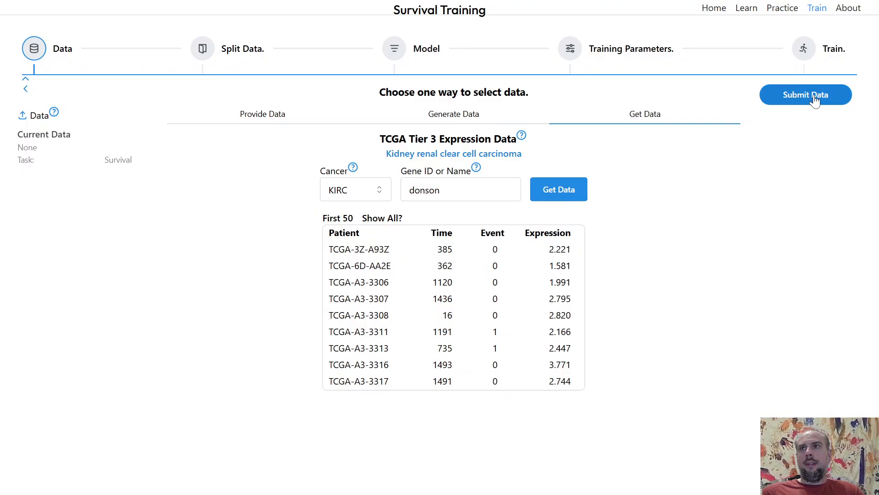
{"action": "left_click", "coordinate": [790, 159]}
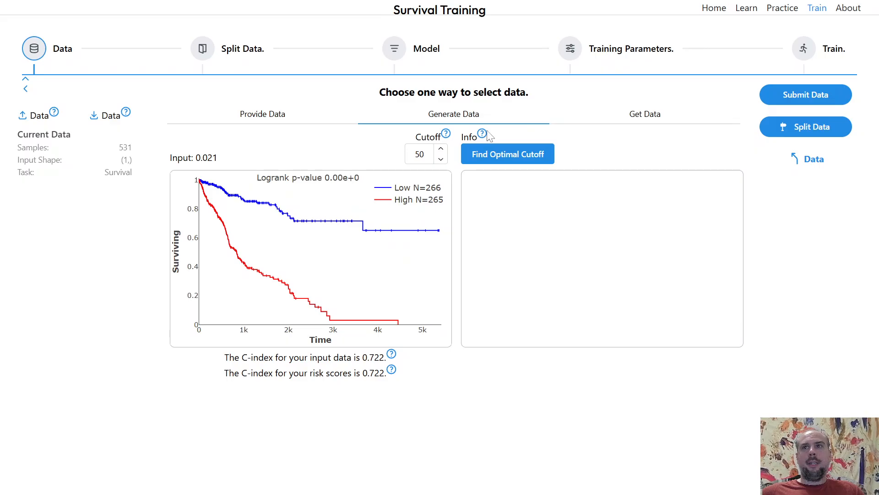
Return to the generated data's feature settings and switch the input distribution to Normal.
{"action": "left_click", "coordinate": [803, 163]}
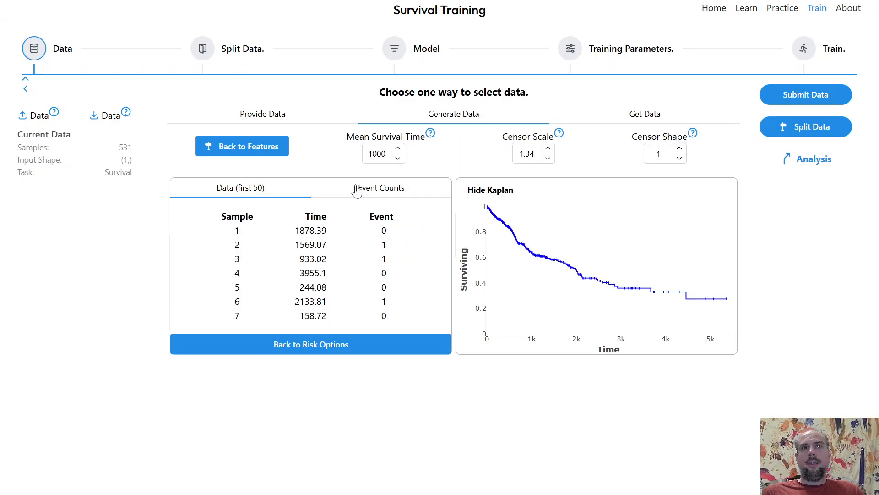
{"action": "left_click", "coordinate": [271, 158]}
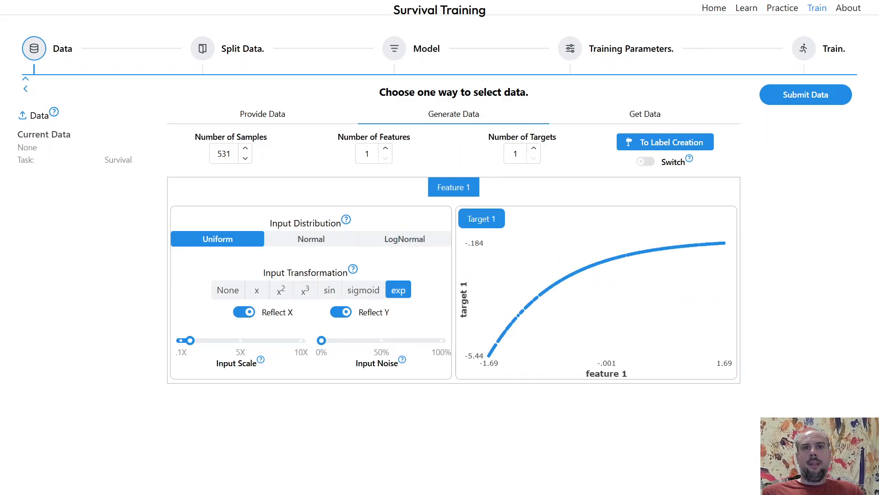
{"action": "mouse_move", "coordinate": [189, 347]}
{"action": "left_click_drag", "start_coordinate": [189, 348], "coordinate": [190, 348]}
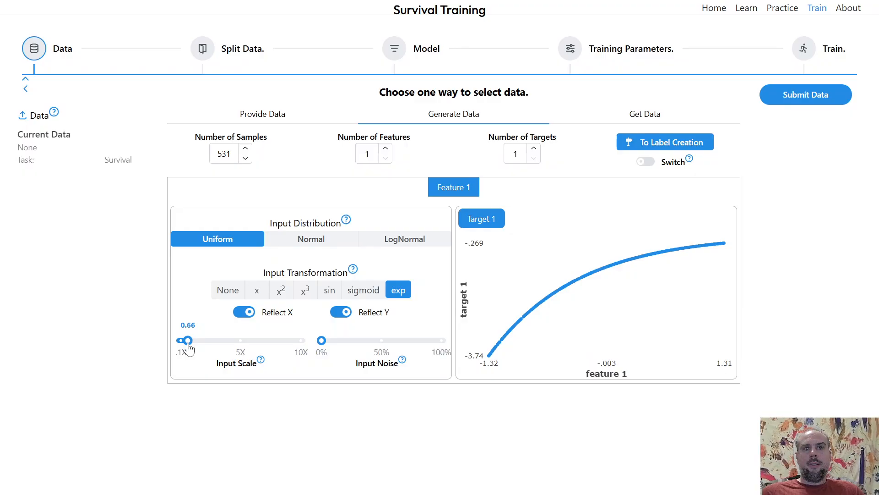
{"action": "left_click_drag", "start_coordinate": [189, 348], "coordinate": [191, 348]}
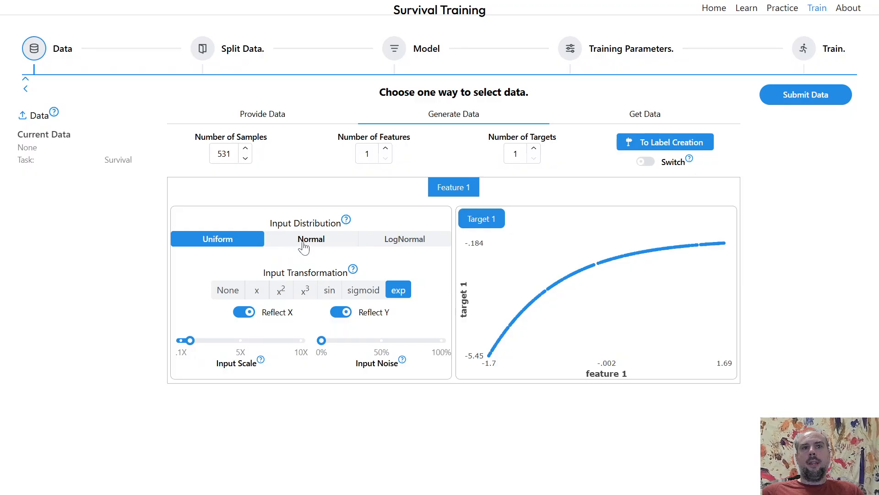
{"action": "left_click", "coordinate": [302, 244]}
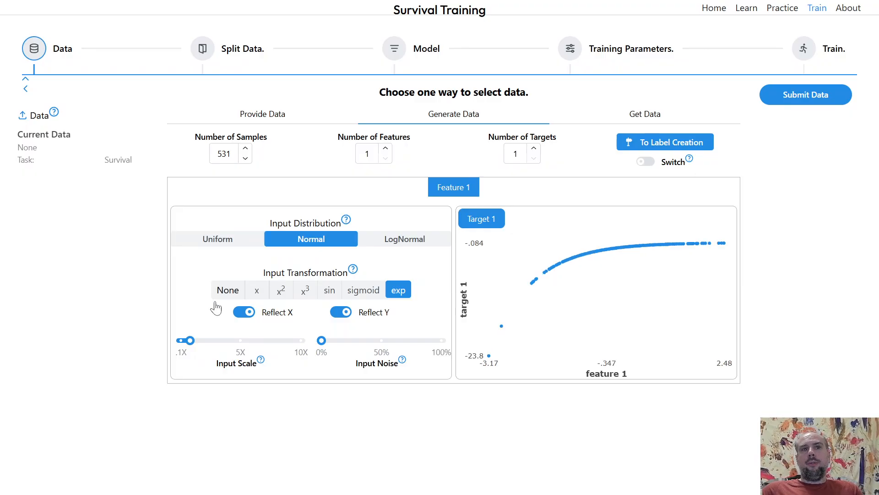
Set the feature's input scale to 0.54.
{"action": "left_click_drag", "start_coordinate": [190, 342], "coordinate": [187, 347]}
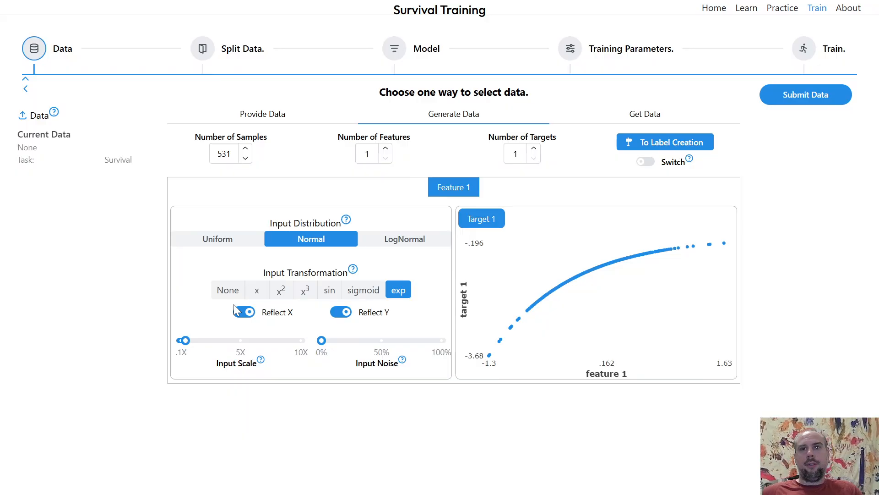
{"action": "key", "text": "Right"}
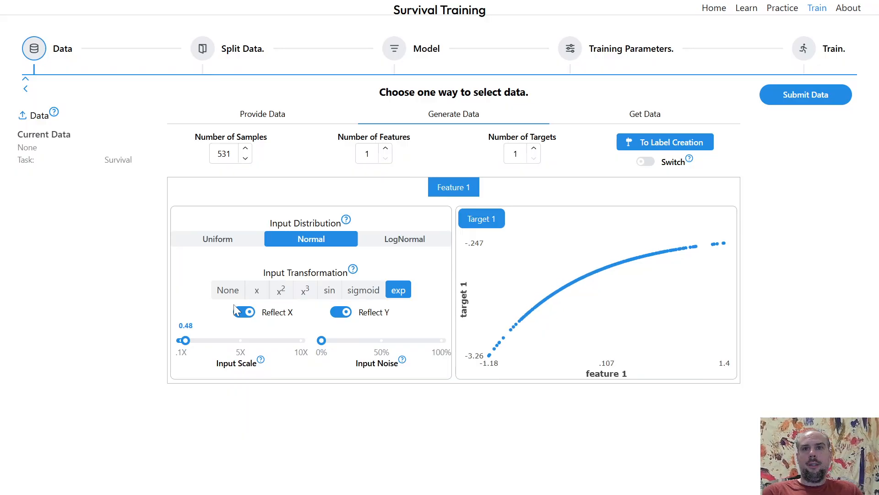
{"action": "key", "text": "Left"}
{"action": "key", "text": "Right"}
{"action": "key", "text": "Right"}
{"action": "key", "text": "Right"}
{"action": "key", "text": "Right"}
{"action": "key", "text": "Right"}
{"action": "key", "text": "Right"}
{"action": "key", "text": "Right"}
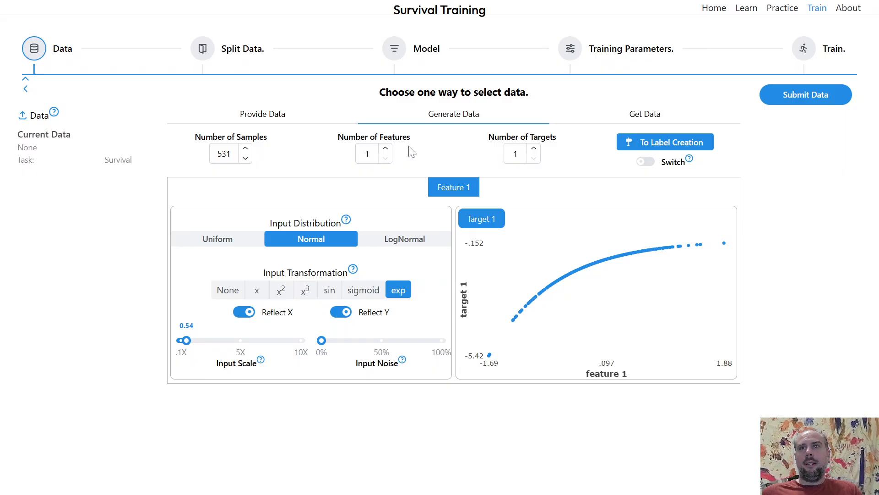
Proceed to label creation, make the survival data, and show its event counts.
{"action": "left_click", "coordinate": [637, 145]}
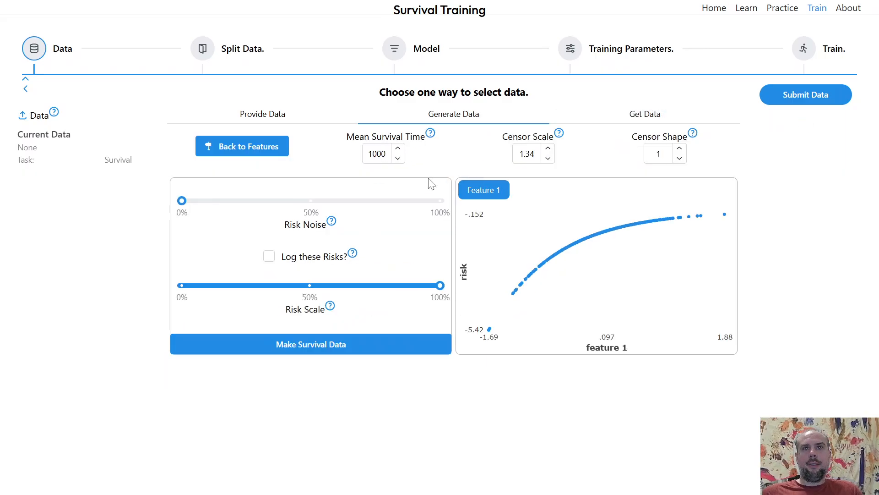
{"action": "left_click", "coordinate": [349, 348]}
{"action": "left_click", "coordinate": [400, 196]}
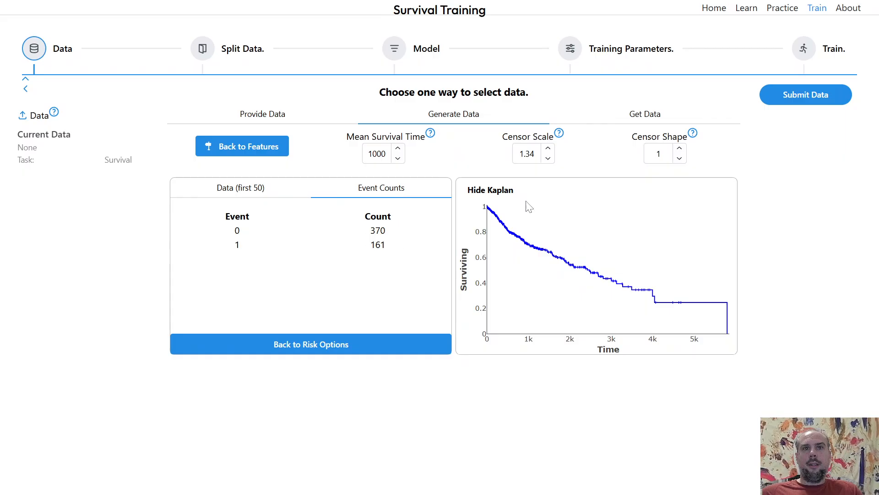
Submit the simulated data and split it into 1 train/test fold stratified by events.
{"action": "left_click", "coordinate": [822, 102]}
{"action": "left_click", "coordinate": [807, 163]}
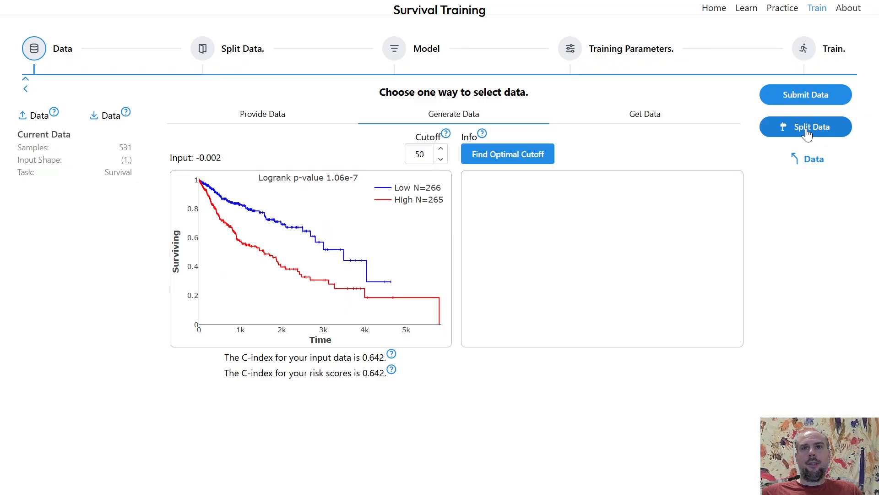
{"action": "left_click", "coordinate": [807, 133]}
{"action": "double_click", "coordinate": [211, 123]}
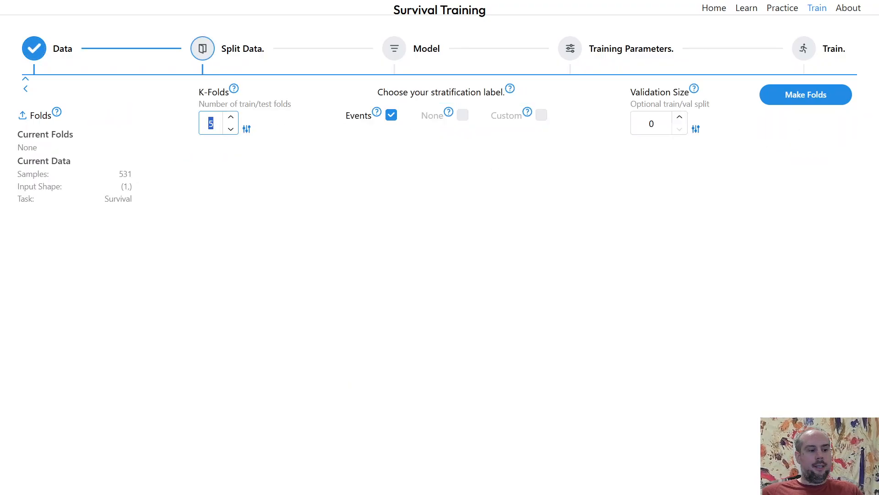
{"action": "key", "text": "Return"}
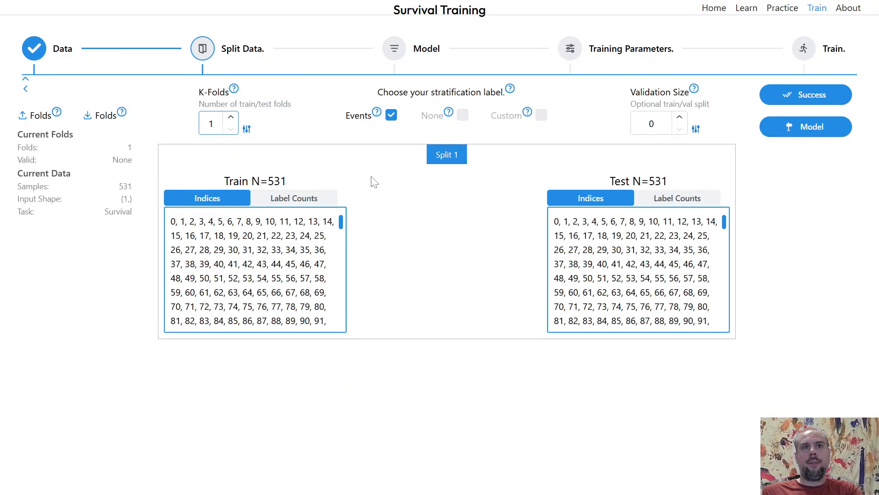
Load the FCN default layers and build the model.
{"action": "left_click", "coordinate": [788, 127]}
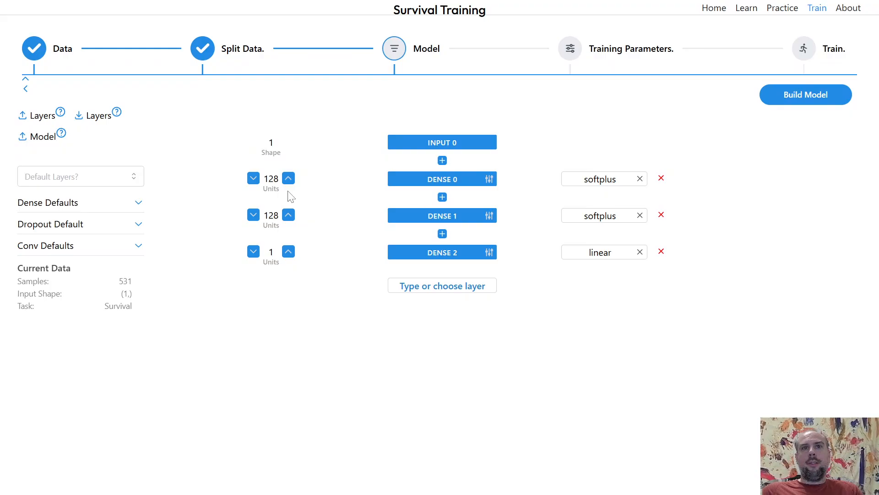
{"action": "left_click", "coordinate": [46, 180]}
{"action": "left_click", "coordinate": [88, 203]}
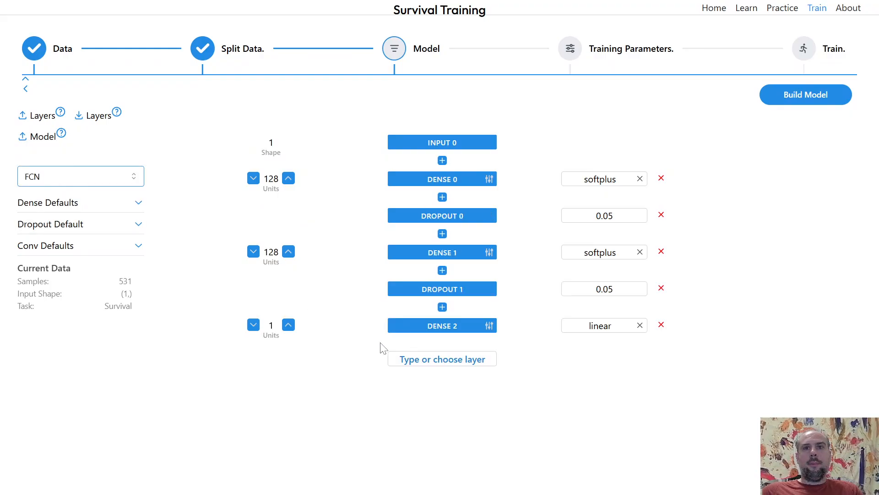
{"action": "left_click", "coordinate": [487, 355]}
{"action": "left_click", "coordinate": [524, 346]}
{"action": "mouse_move", "coordinate": [486, 326]}
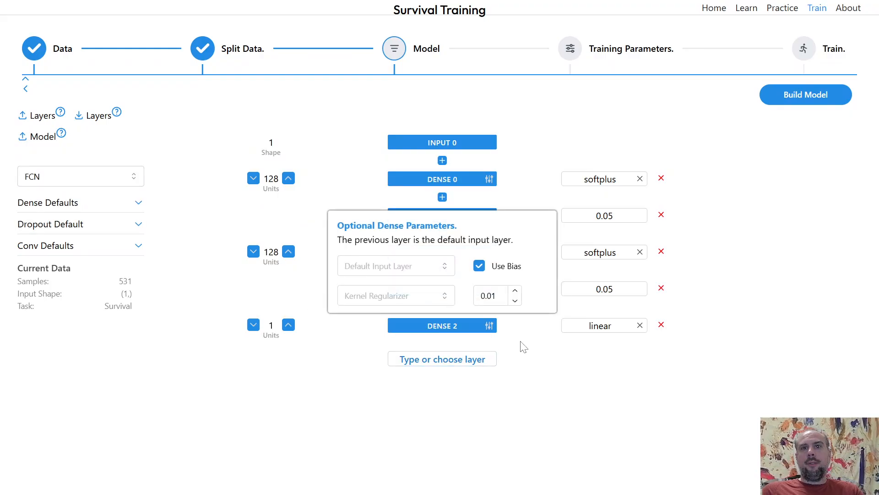
{"action": "left_click", "coordinate": [797, 97]}
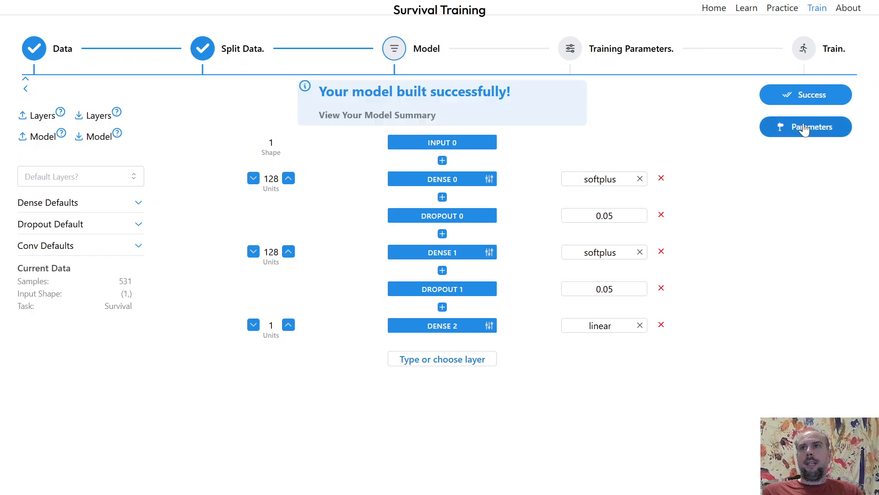
Choose C-index as the monitored metric and compile the model.
{"action": "left_click", "coordinate": [795, 125]}
{"action": "left_click", "coordinate": [254, 197]}
{"action": "left_click", "coordinate": [245, 241]}
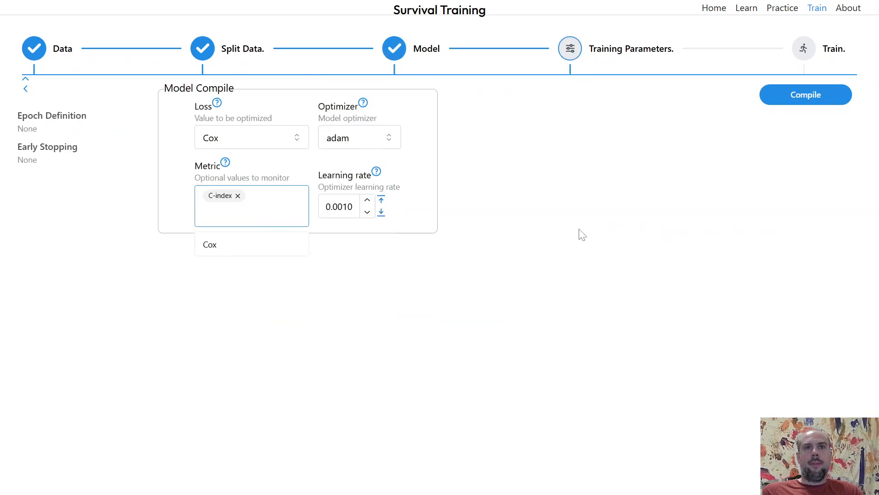
{"action": "left_click", "coordinate": [809, 101]}
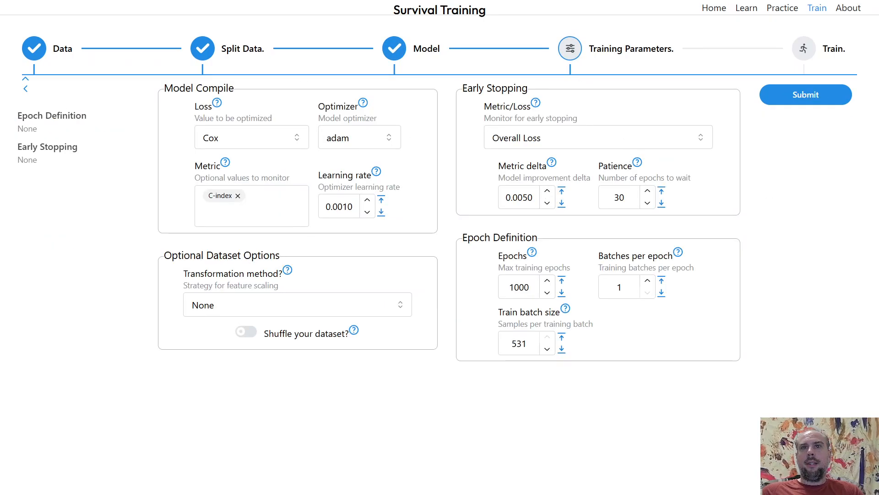
Set the early-stopping metric delta to 0.0020, patience to 20, and batches per epoch to 4.
{"action": "left_click_drag", "start_coordinate": [535, 197], "coordinate": [523, 197]}
{"action": "type", "text": "2"}
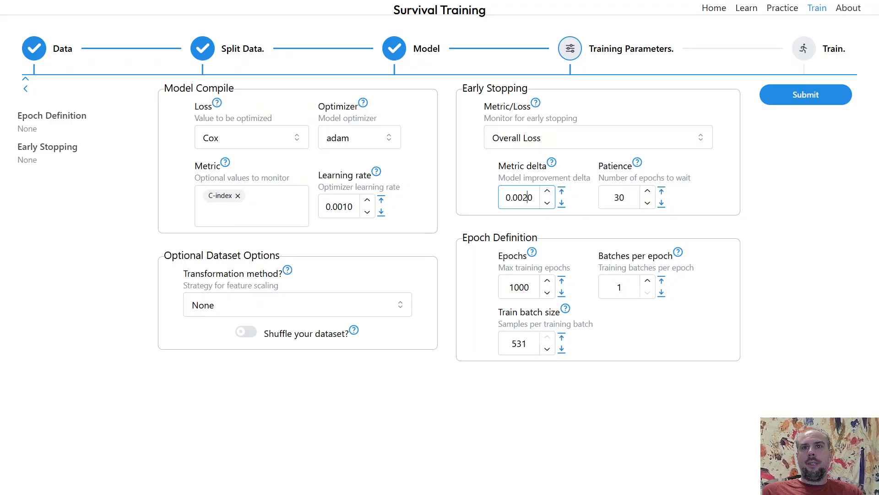
{"action": "left_click_drag", "start_coordinate": [624, 197], "coordinate": [613, 197]}
{"action": "type", "text": "20"}
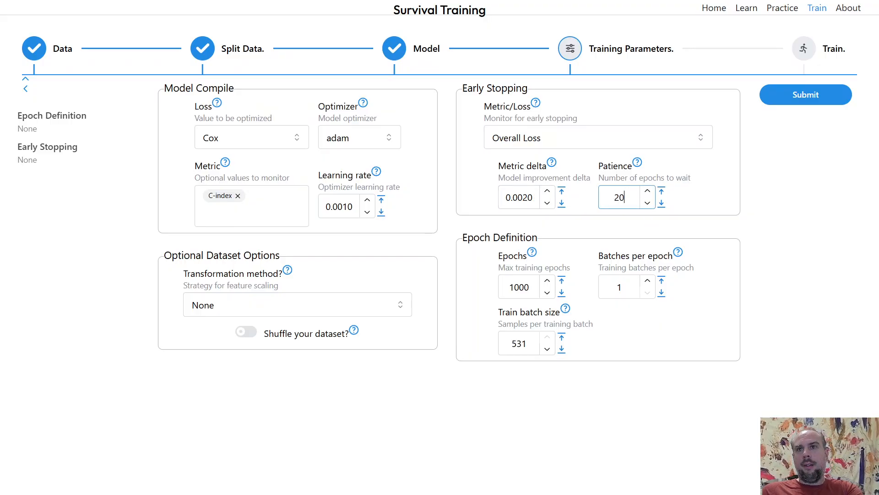
{"action": "left_click", "coordinate": [648, 281]}
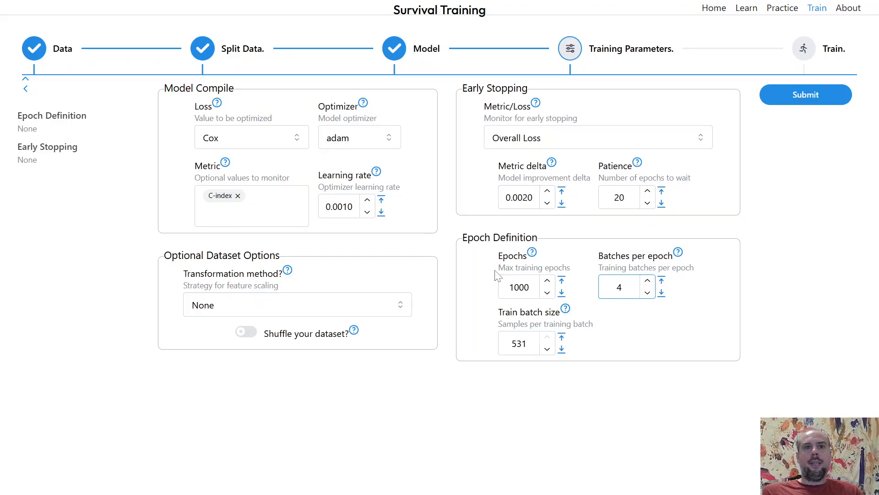
{"action": "left_click", "coordinate": [449, 242]}
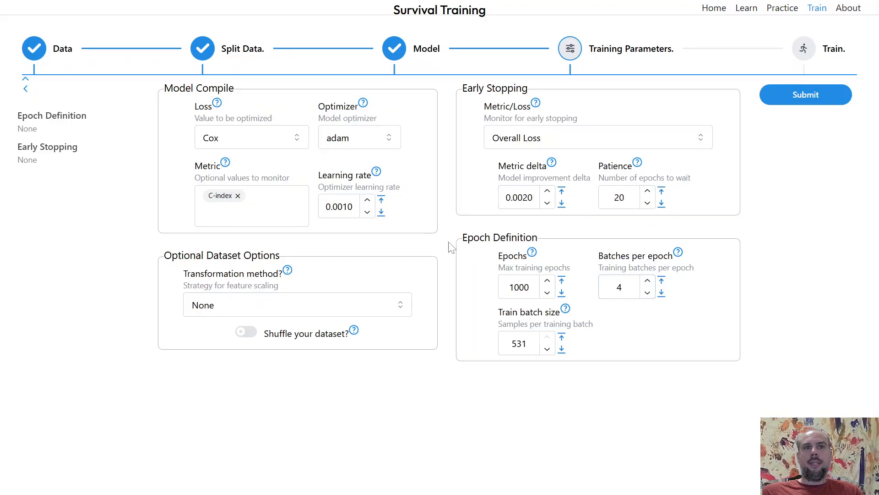
Submit the training parameters to train the model and view the predictions plot.
{"action": "left_click", "coordinate": [805, 97]}
{"action": "left_click", "coordinate": [807, 98]}
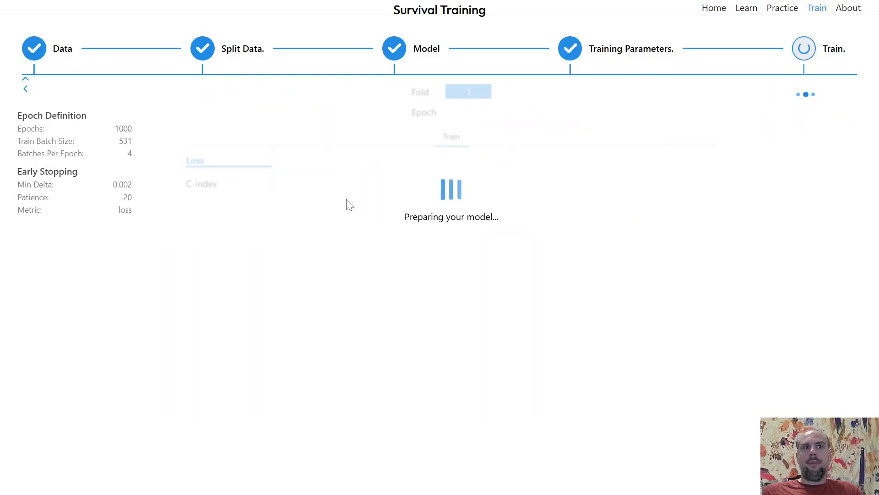
{"action": "left_click", "coordinate": [210, 207]}
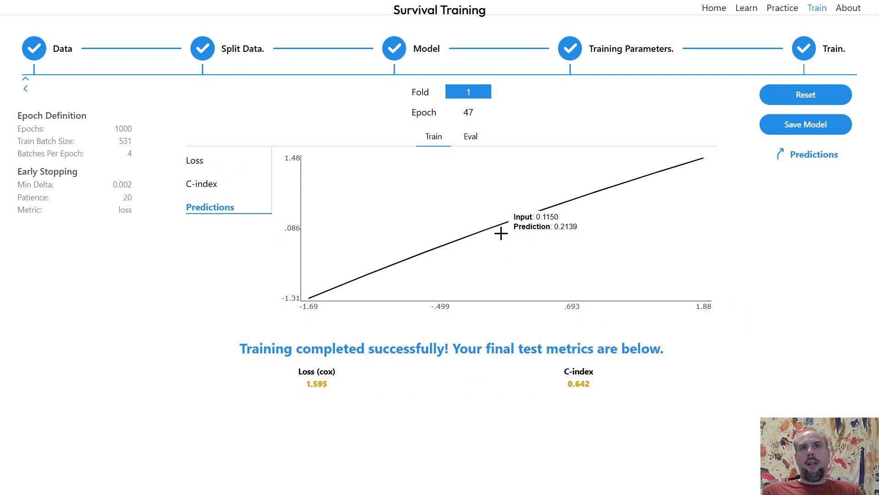
Reset training and set the early-stopping metric delta to 0.0001.
{"action": "left_click", "coordinate": [804, 100]}
{"action": "left_click", "coordinate": [598, 45]}
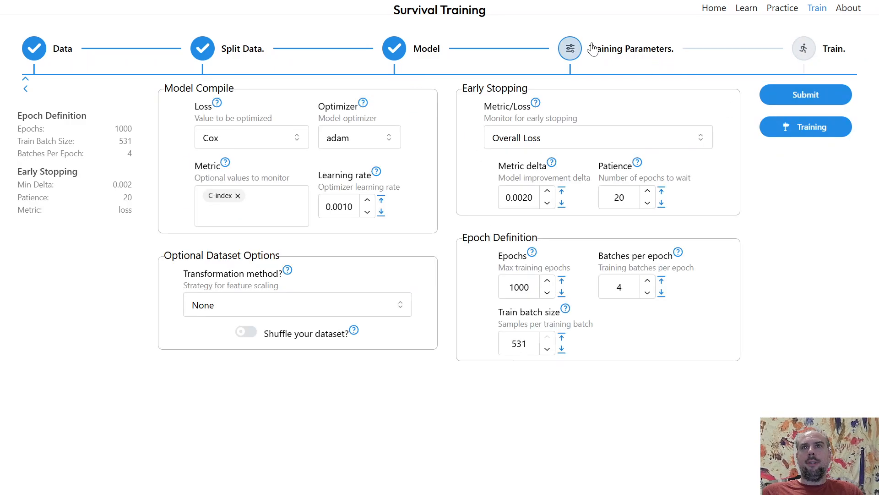
{"action": "left_click", "coordinate": [546, 205]}
{"action": "left_click", "coordinate": [546, 205]}
{"action": "left_click", "coordinate": [545, 204]}
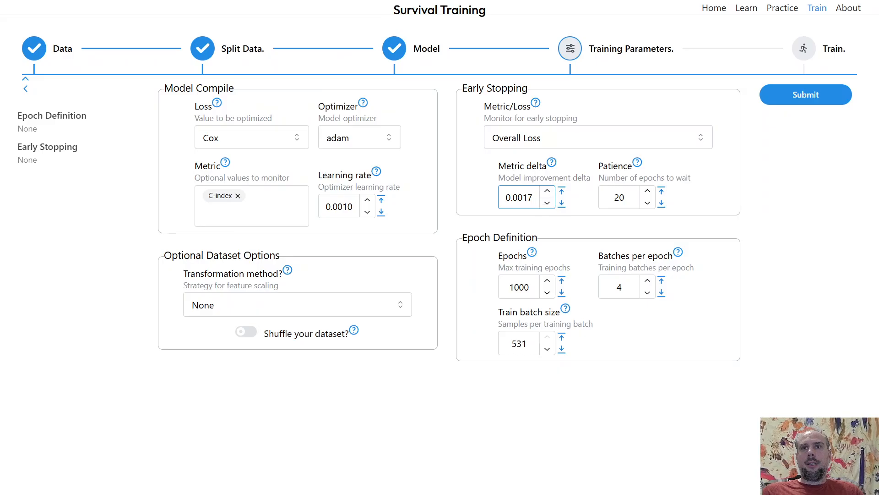
{"action": "left_click_drag", "start_coordinate": [534, 198], "coordinate": [473, 199]}
{"action": "type", "text": ".00"}
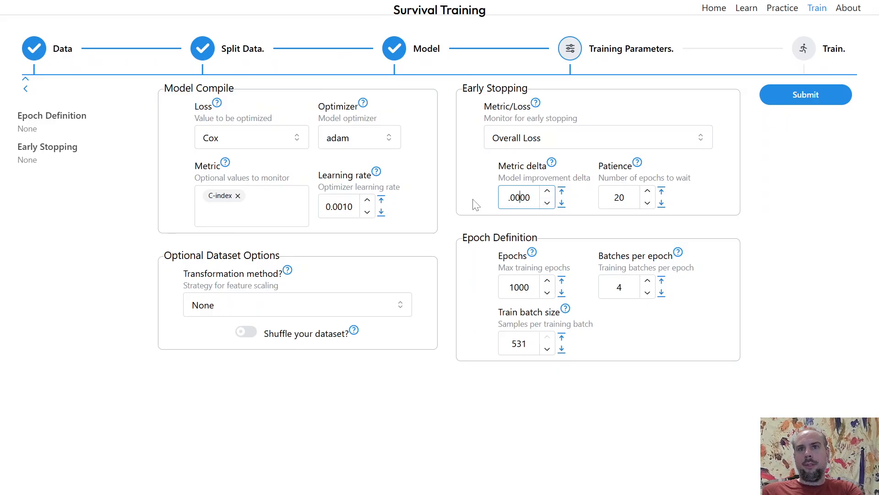
{"action": "type", "text": "01"}
Resubmit the parameters, train the model again and open the predictions plot.
{"action": "left_click", "coordinate": [808, 97]}
{"action": "left_click", "coordinate": [808, 126]}
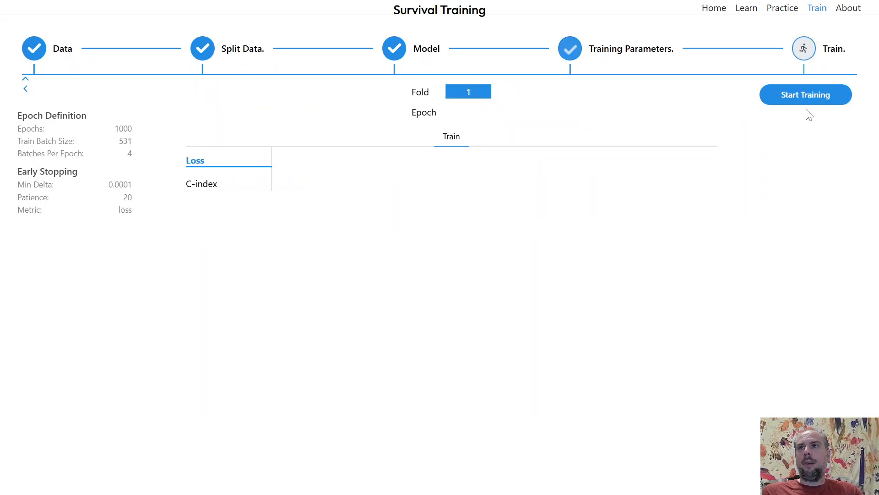
{"action": "left_click", "coordinate": [809, 99]}
{"action": "left_click", "coordinate": [216, 209]}
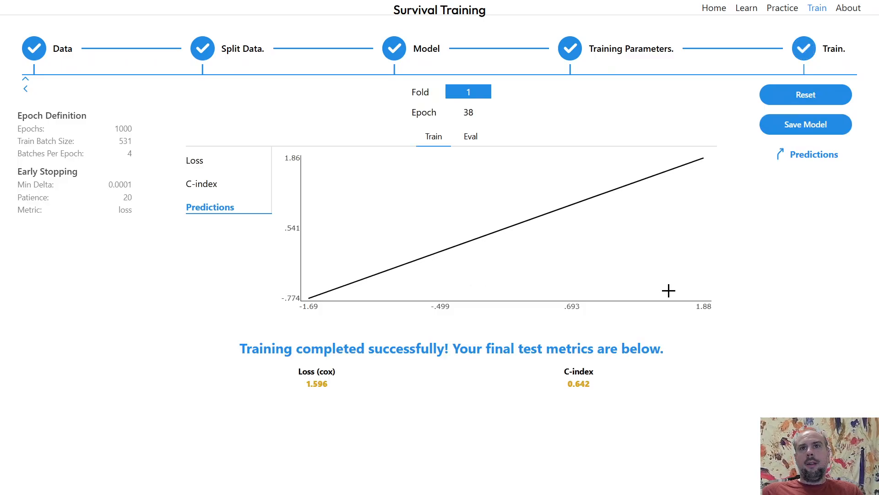
Reset and return to the model to remove both dropout layers, then rebuild it.
{"action": "left_click", "coordinate": [790, 96]}
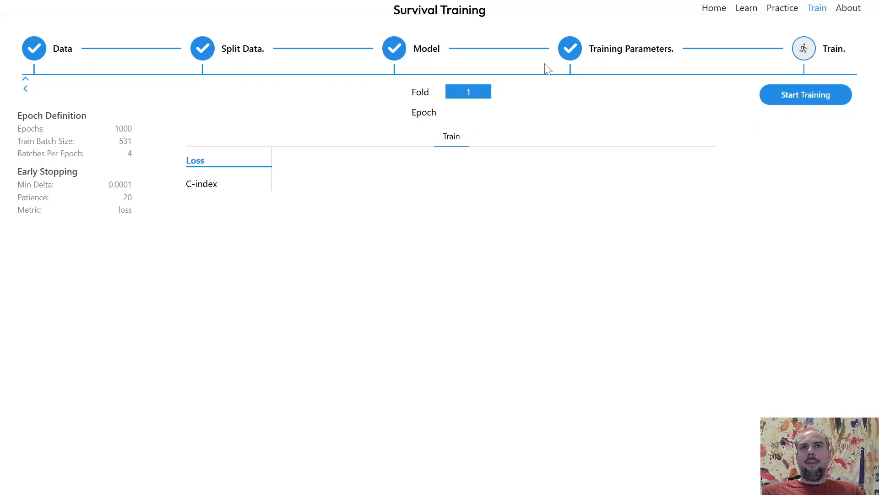
{"action": "left_click", "coordinate": [403, 59]}
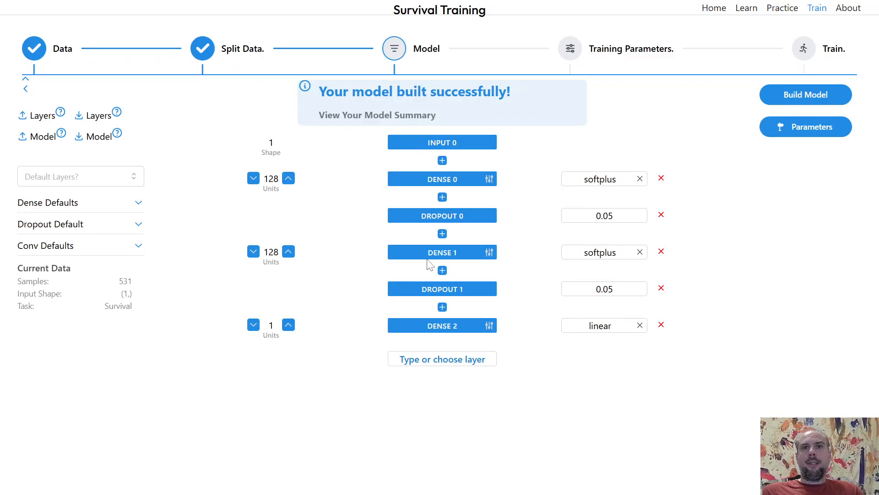
{"action": "left_click", "coordinate": [661, 214]}
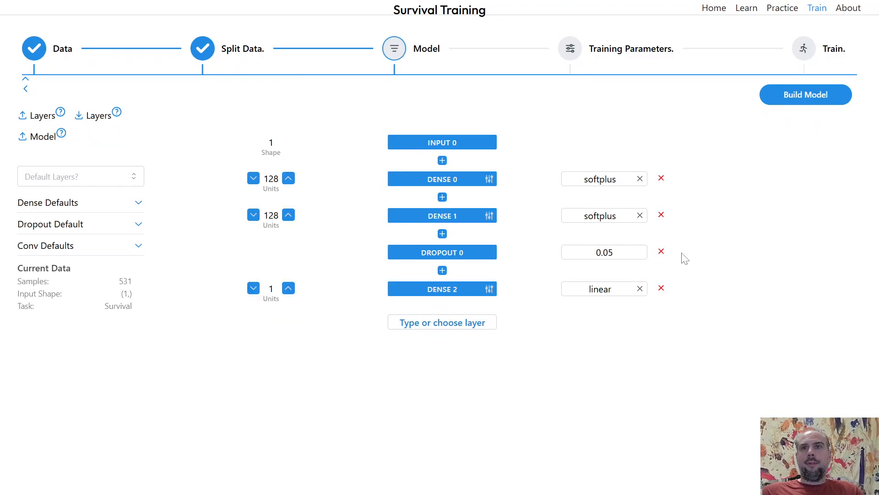
{"action": "left_click", "coordinate": [661, 251]}
{"action": "left_click", "coordinate": [804, 99]}
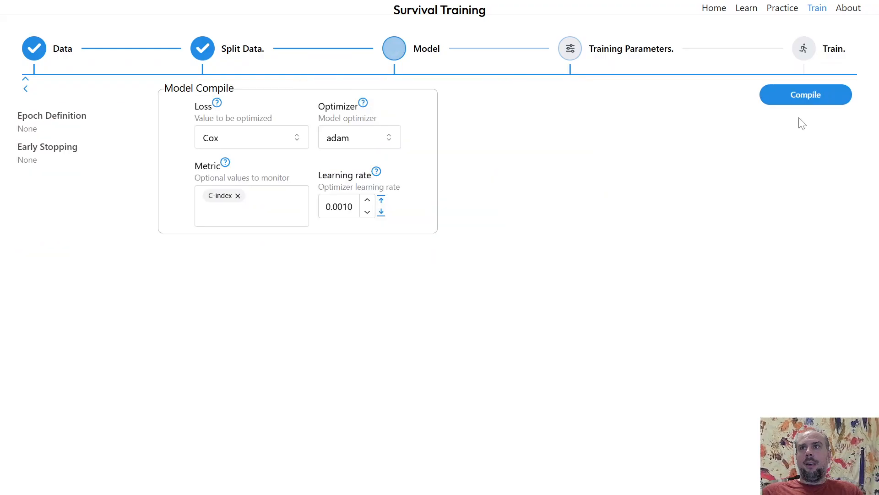
Compile the rebuilt model and train it with the same parameters, viewing the predictions.
{"action": "left_click", "coordinate": [801, 97]}
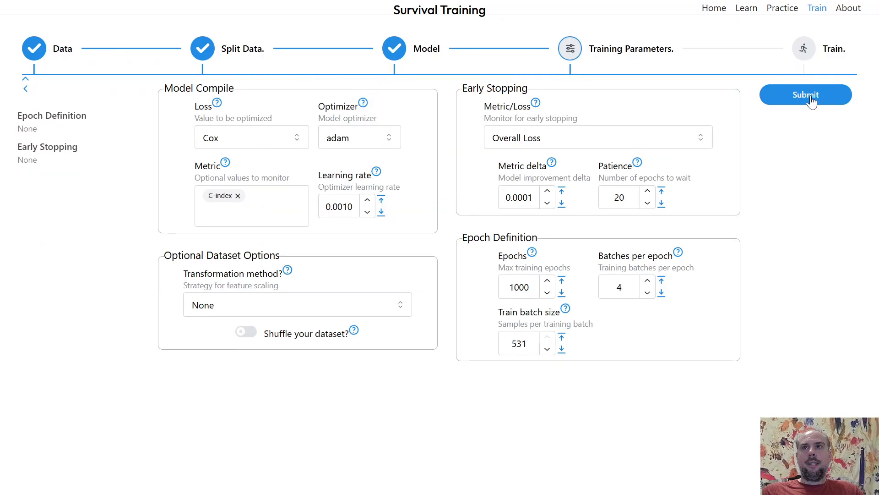
{"action": "left_click", "coordinate": [811, 102]}
{"action": "left_click", "coordinate": [810, 127]}
{"action": "left_click", "coordinate": [806, 99]}
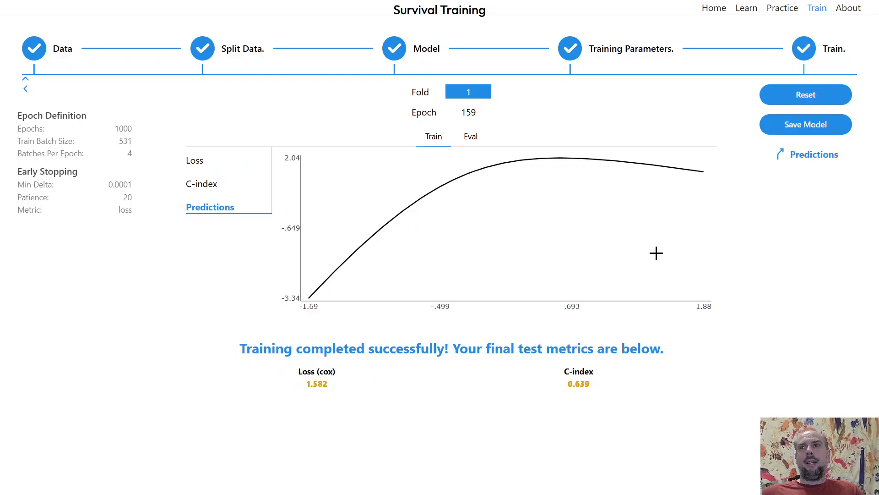
{"action": "mouse_move", "coordinate": [555, 163]}
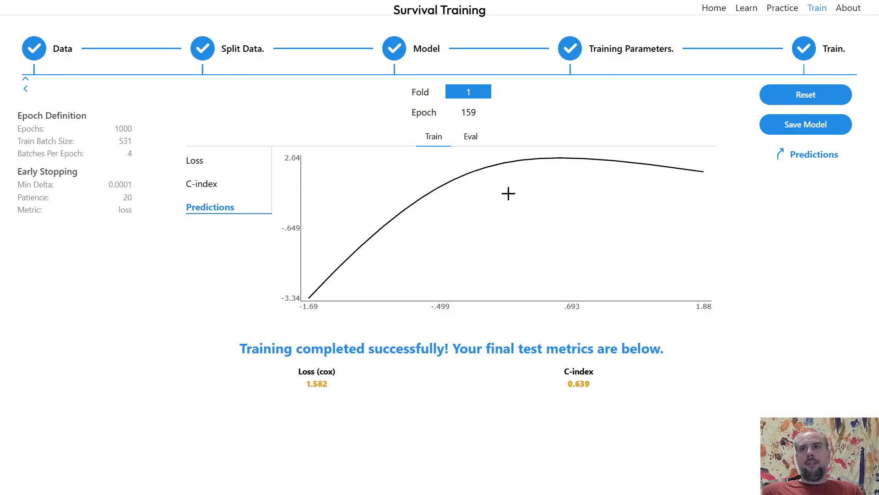
Reset and go back to data splitting to make folds with K-Folds set to 1.
{"action": "left_click", "coordinate": [801, 98]}
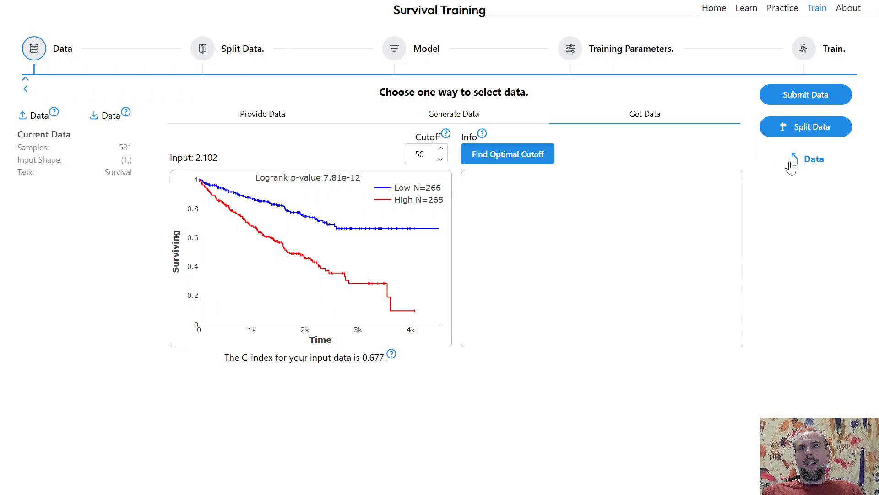
{"action": "left_click", "coordinate": [806, 127]}
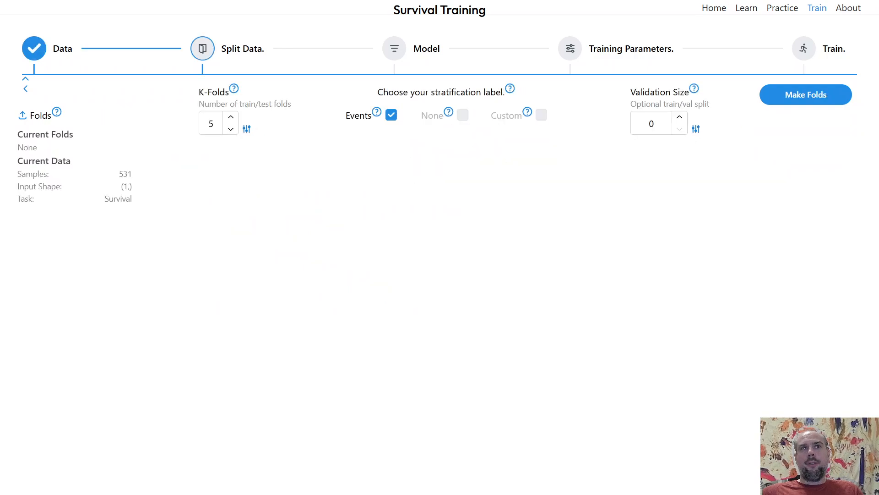
{"action": "double_click", "coordinate": [210, 123]}
{"action": "type", "text": "1"}
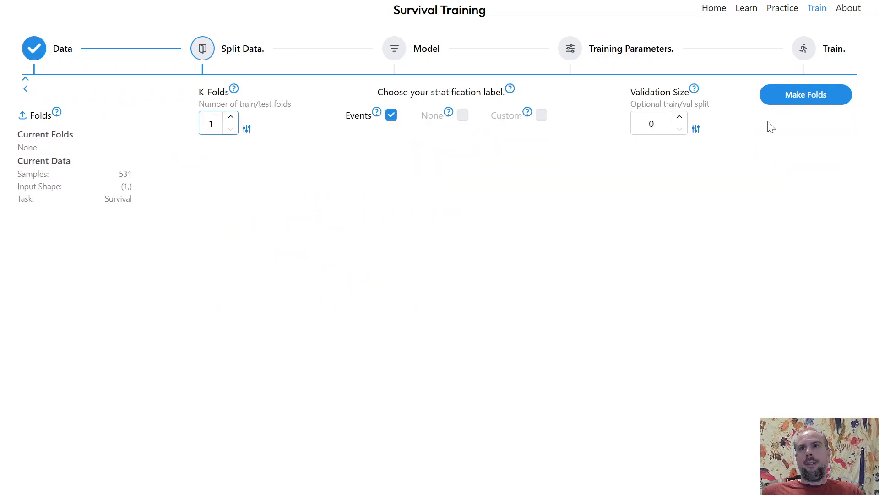
{"action": "left_click", "coordinate": [797, 95]}
Remove both dropout layers from the default model and build it.
{"action": "left_click", "coordinate": [774, 127]}
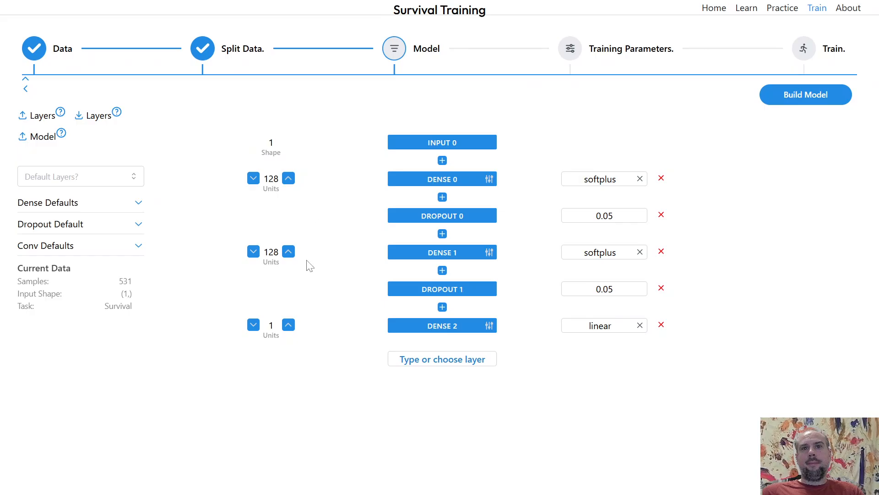
{"action": "left_click", "coordinate": [662, 215]}
{"action": "left_click", "coordinate": [662, 252]}
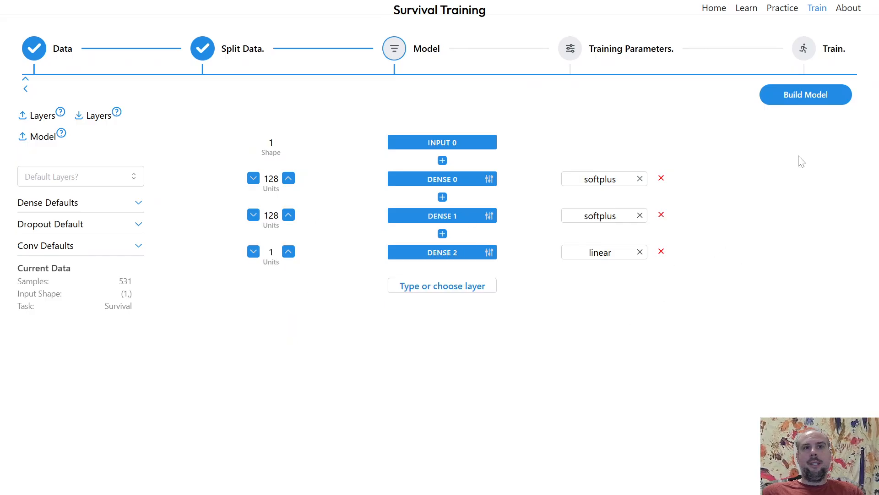
{"action": "left_click", "coordinate": [820, 97]}
Choose C-index as the monitored metric and compile the model.
{"action": "left_click", "coordinate": [781, 125]}
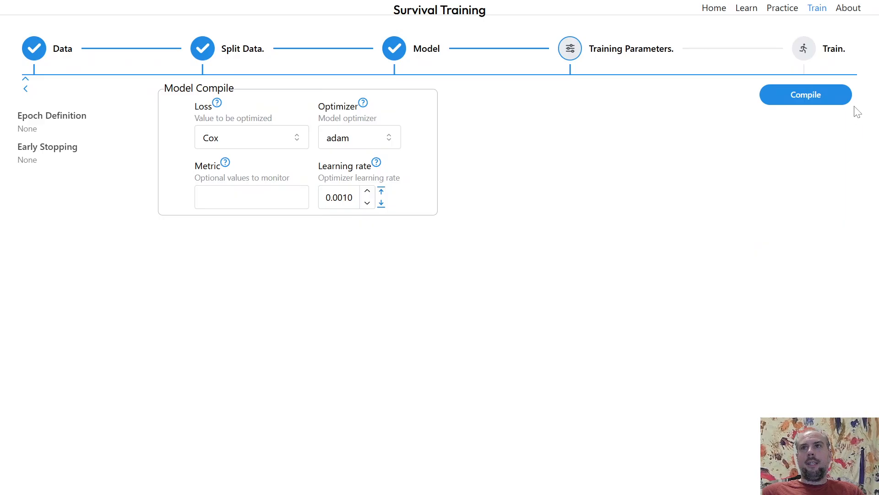
{"action": "left_click", "coordinate": [274, 197]}
{"action": "left_click", "coordinate": [281, 246]}
{"action": "left_click", "coordinate": [806, 95]}
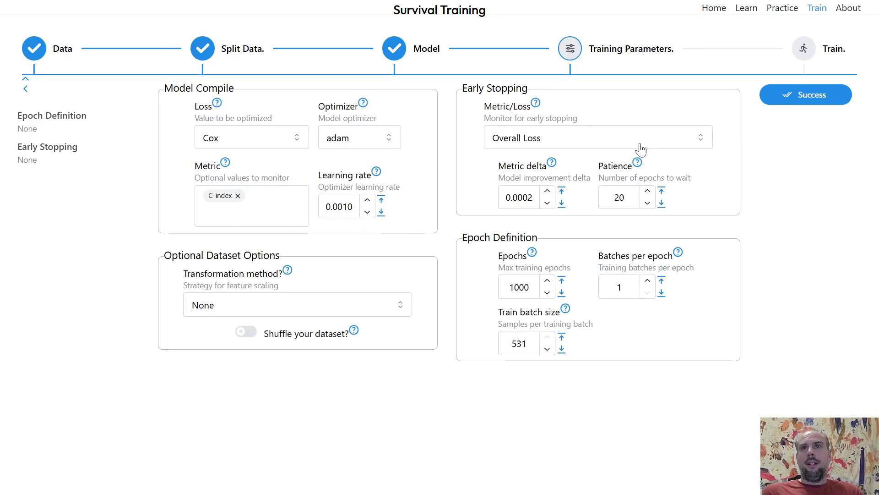
Set the metric delta to 0.0001 and batches per epoch to 4, and submit.
{"action": "left_click", "coordinate": [548, 202]}
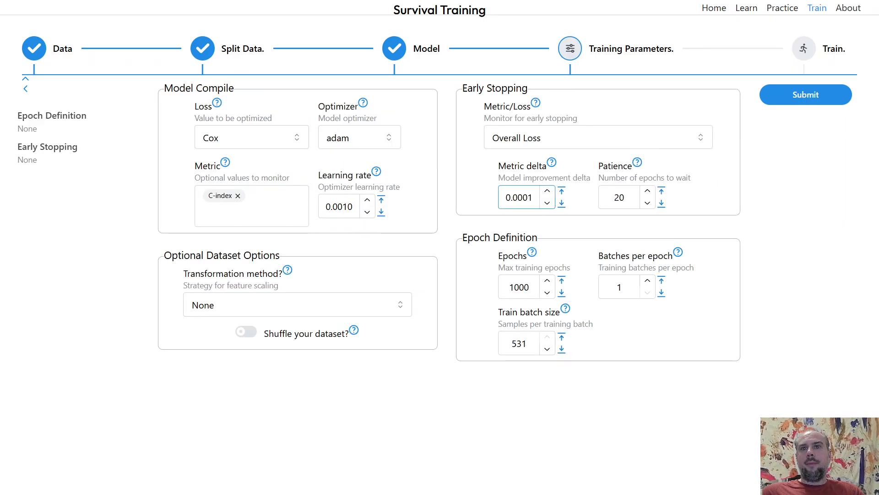
{"action": "left_click", "coordinate": [646, 282]}
{"action": "left_click", "coordinate": [646, 283]}
{"action": "left_click", "coordinate": [646, 283]}
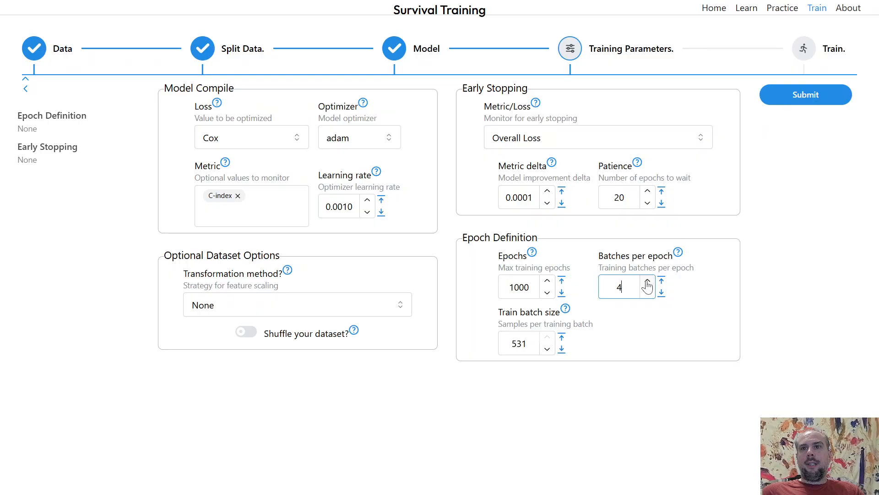
{"action": "left_click", "coordinate": [796, 99]}
Set the transformation method to Log, resubmit, start training and open the predictions plot.
{"action": "left_click", "coordinate": [301, 306]}
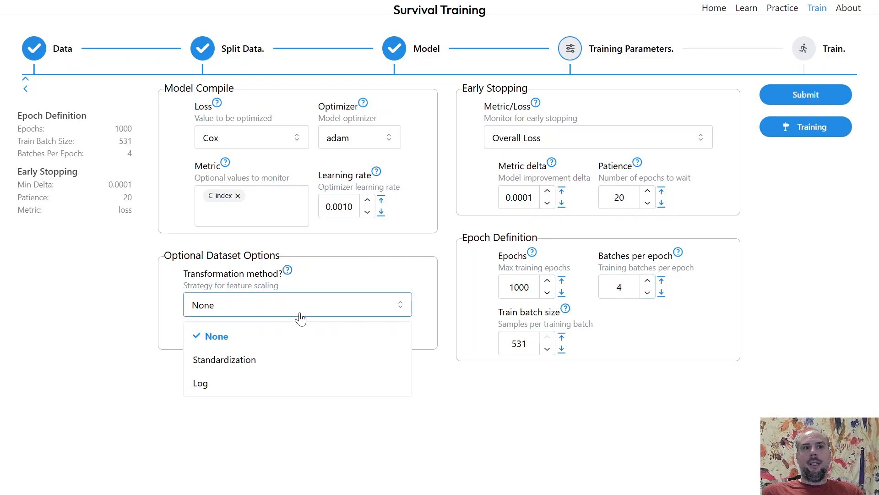
{"action": "left_click", "coordinate": [288, 384]}
{"action": "left_click", "coordinate": [794, 98]}
{"action": "left_click", "coordinate": [801, 127]}
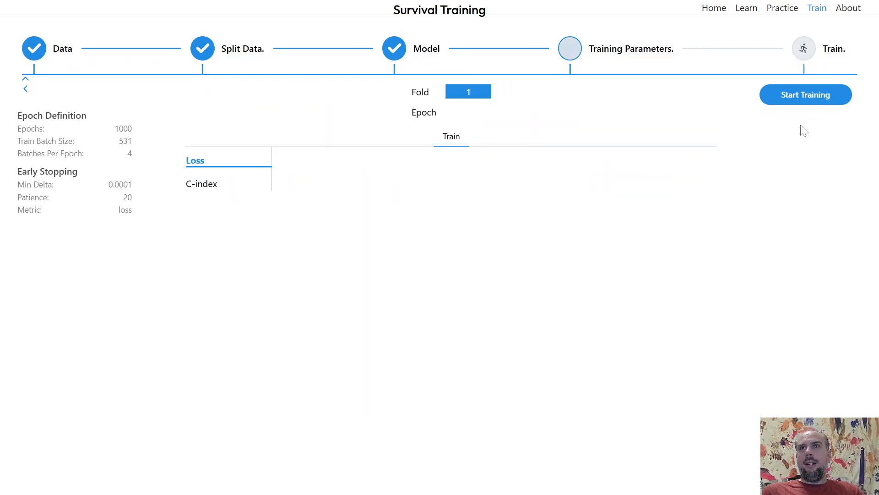
{"action": "left_click", "coordinate": [808, 96]}
{"action": "left_click", "coordinate": [230, 211]}
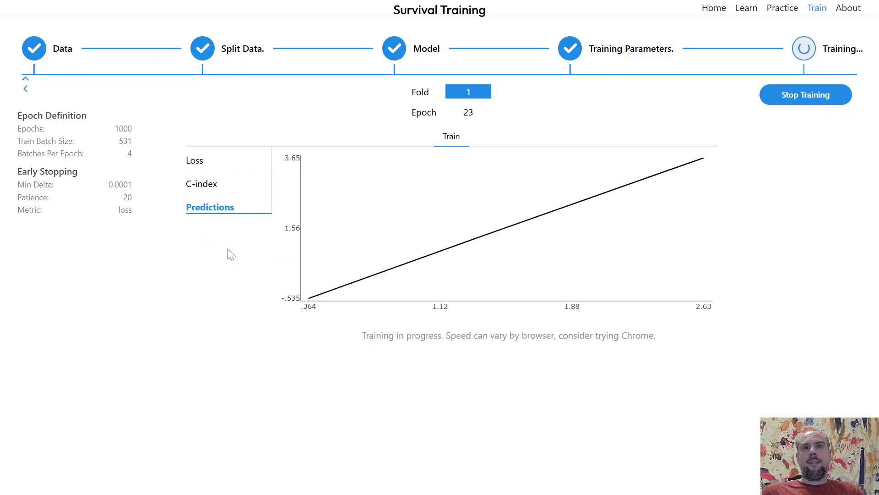